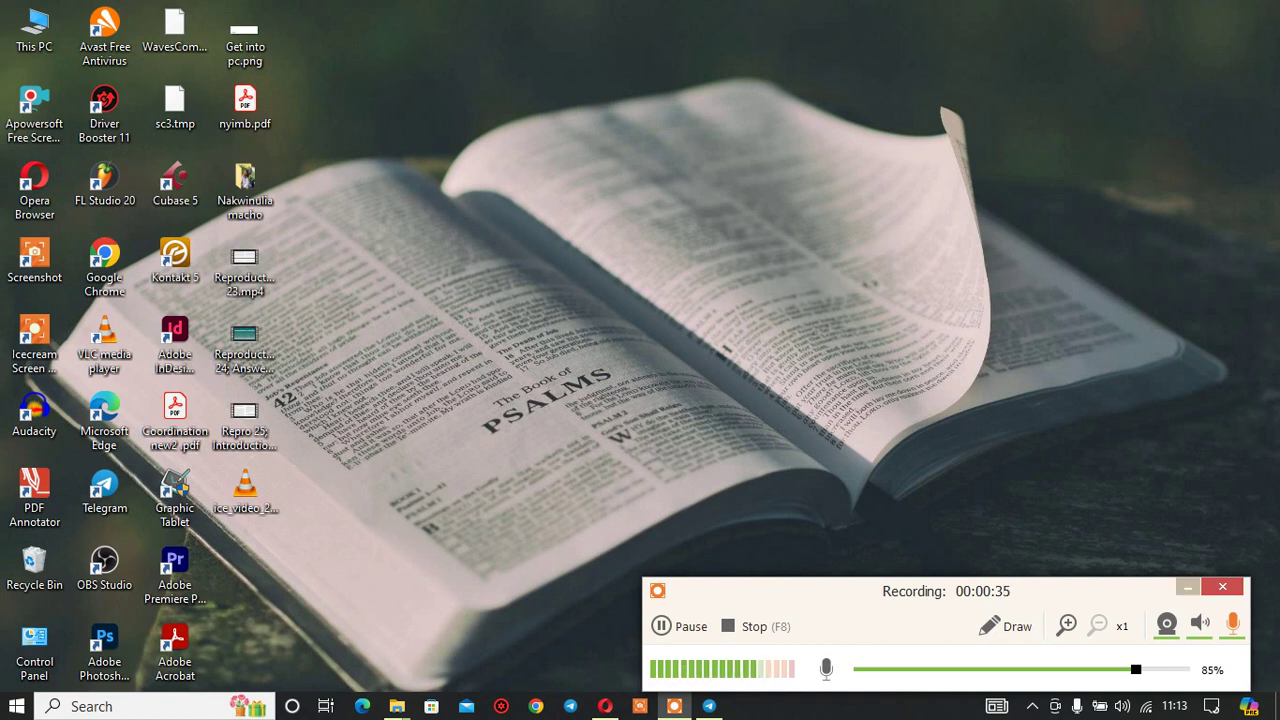
Step: Launch Cubase 5 from the desktop
left_click(1187, 587)
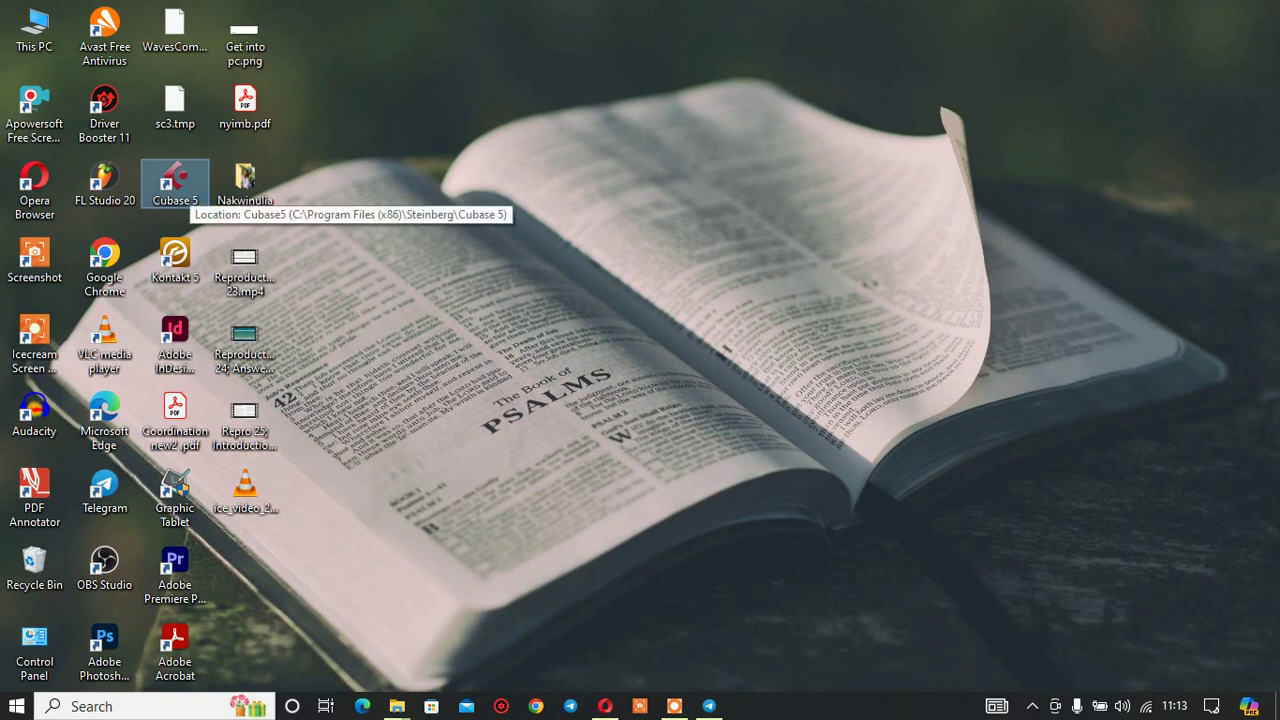
double_click(175, 182)
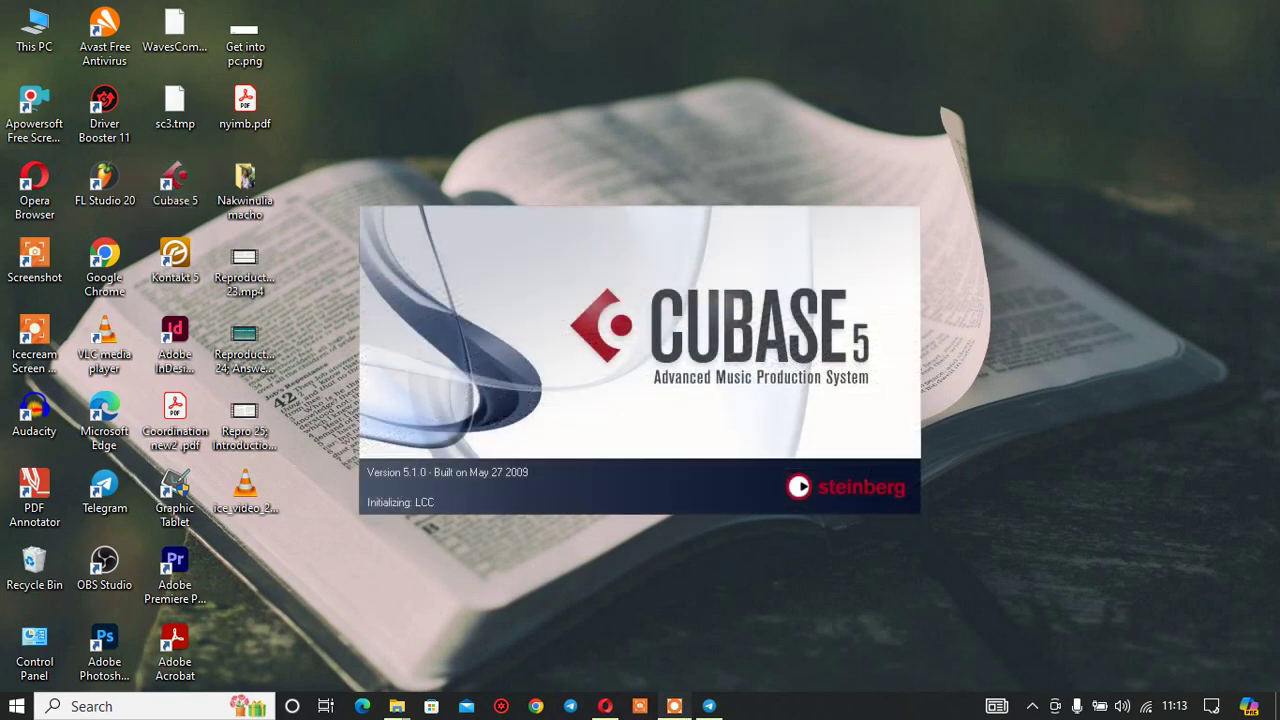
left_click(674, 706)
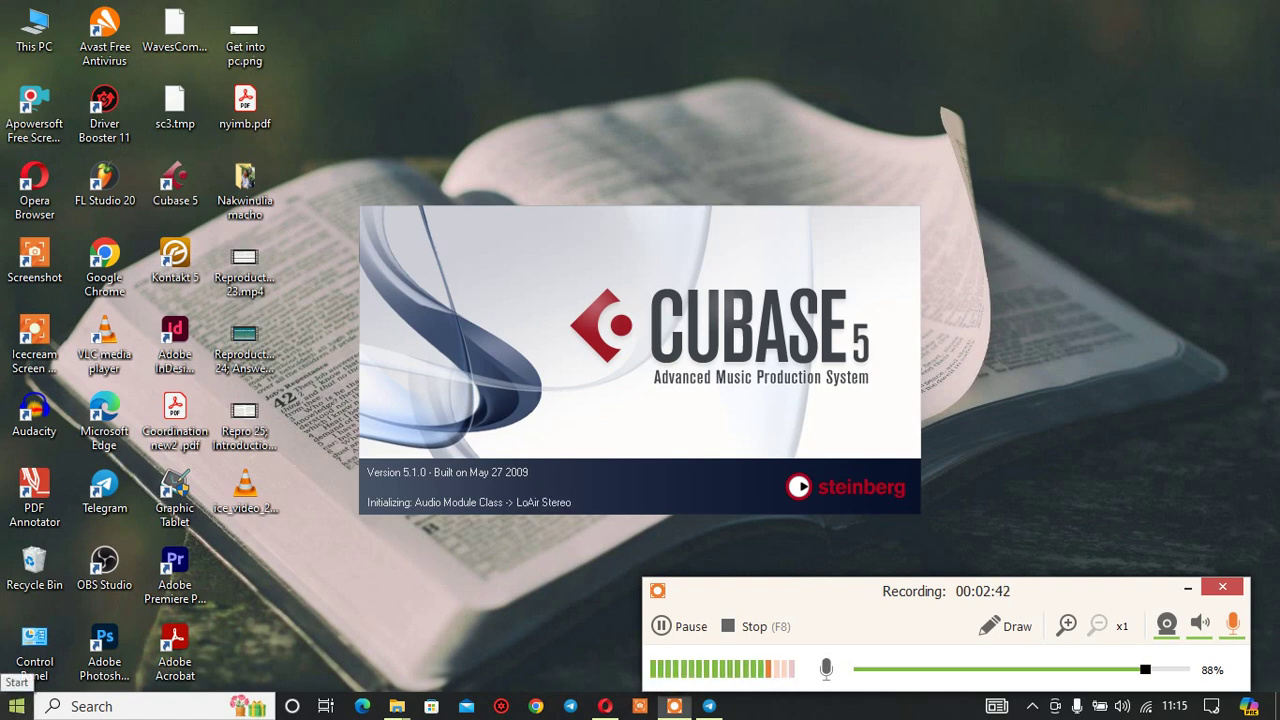
Step: Check the connected keyboard, mouse, audio and USB MIDI devices in the Windows Bluetooth & other devices settings, then minimize Settings
left_click(16, 706)
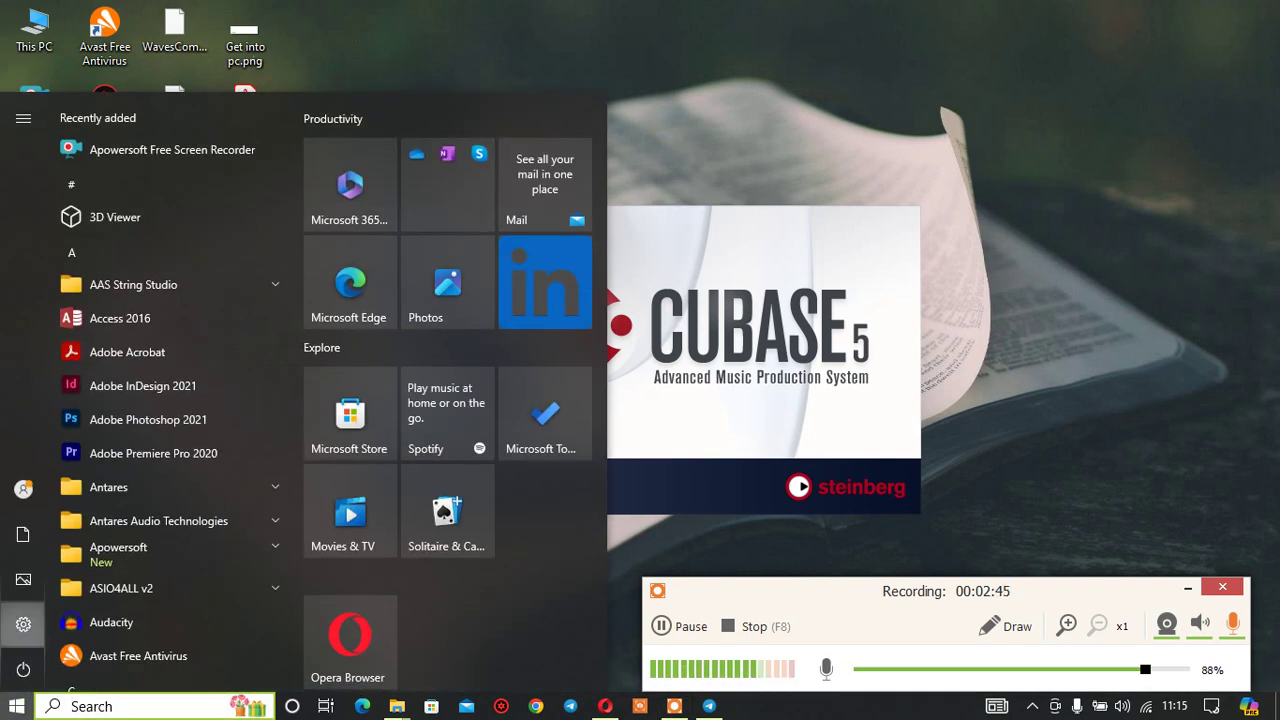
left_click(22, 624)
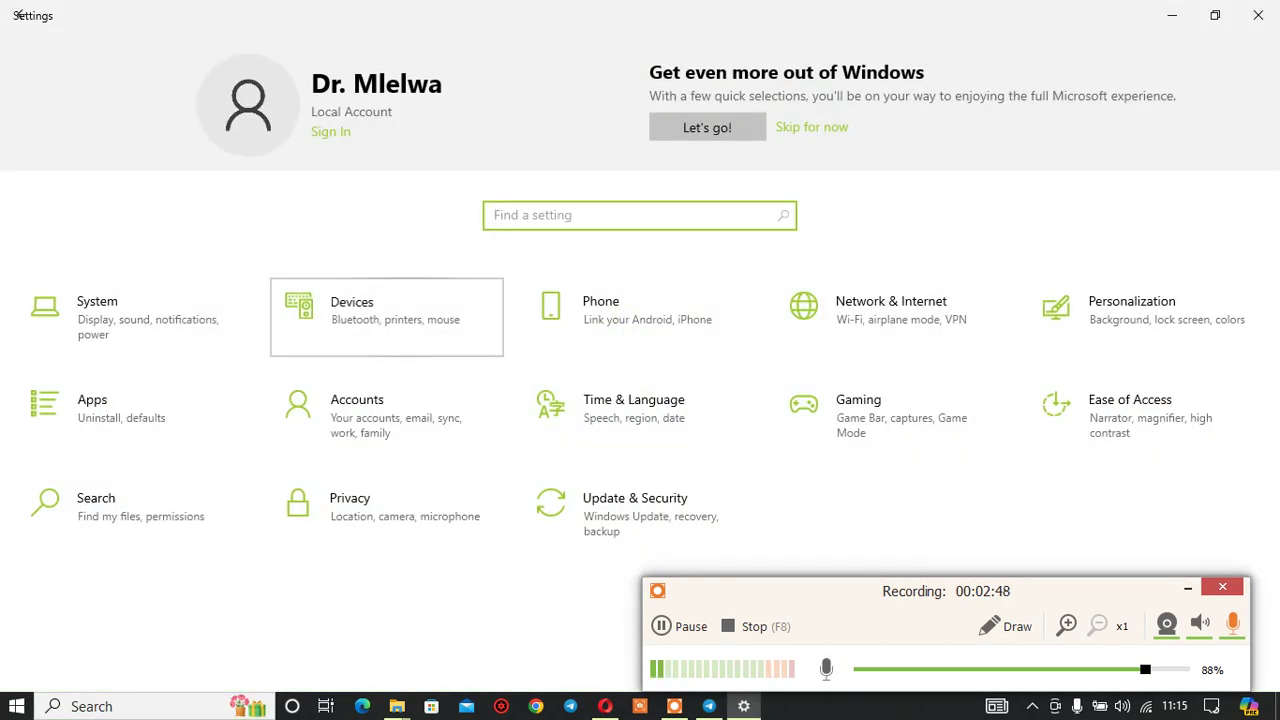
key("Return")
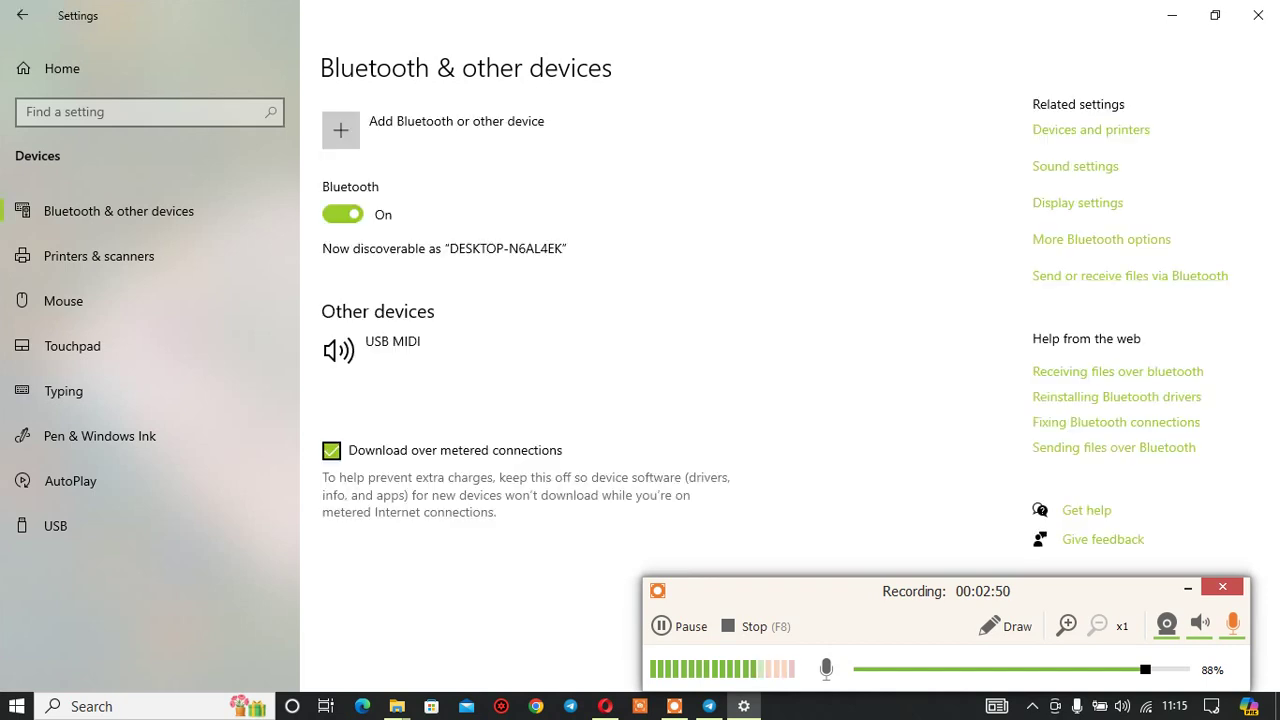
scroll(527, 325, "down", 2)
scroll(527, 328, "down", 1)
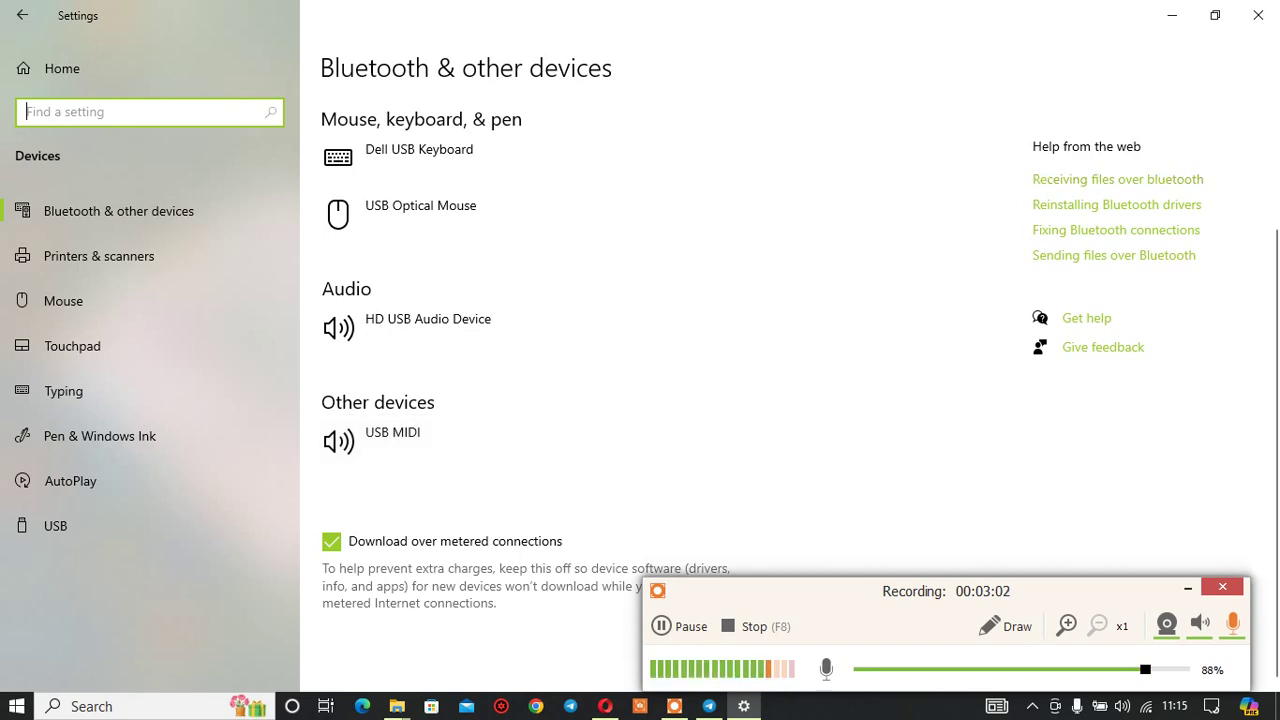
left_click(1172, 15)
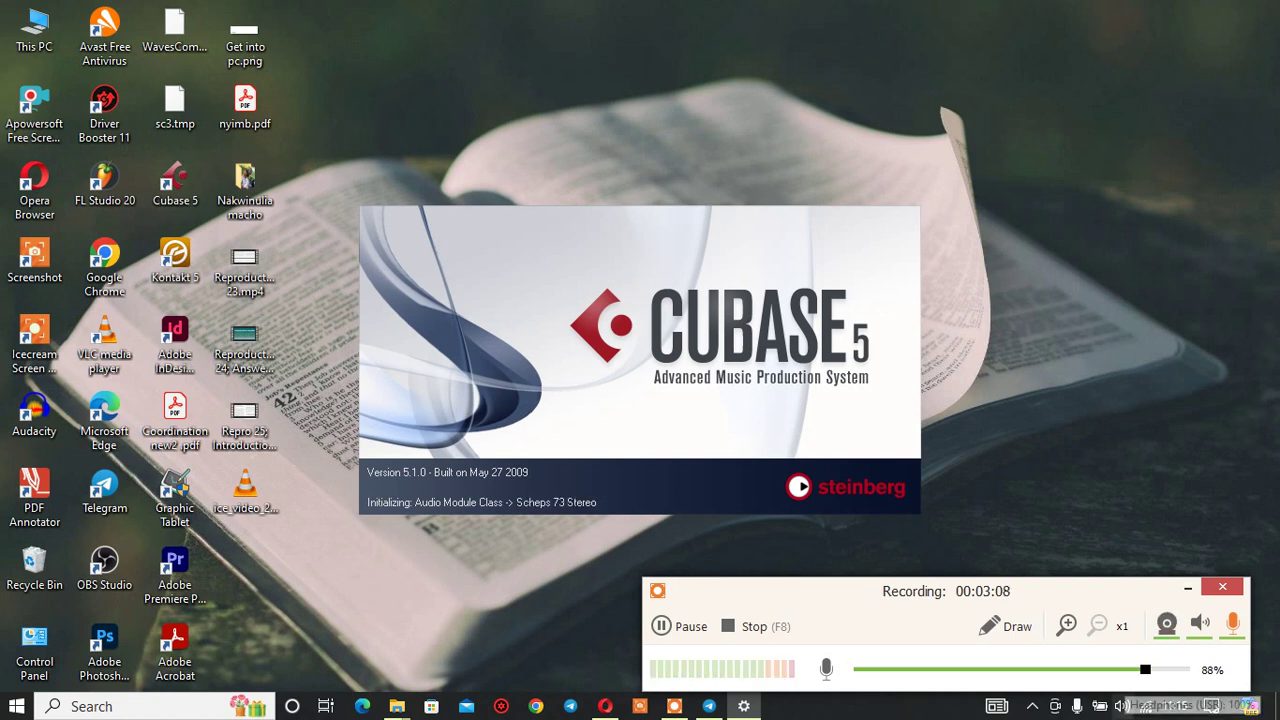
Step: Check which Windows playback devices are available, keeping the HD USB Audio Device headphones selected
left_click(1122, 706)
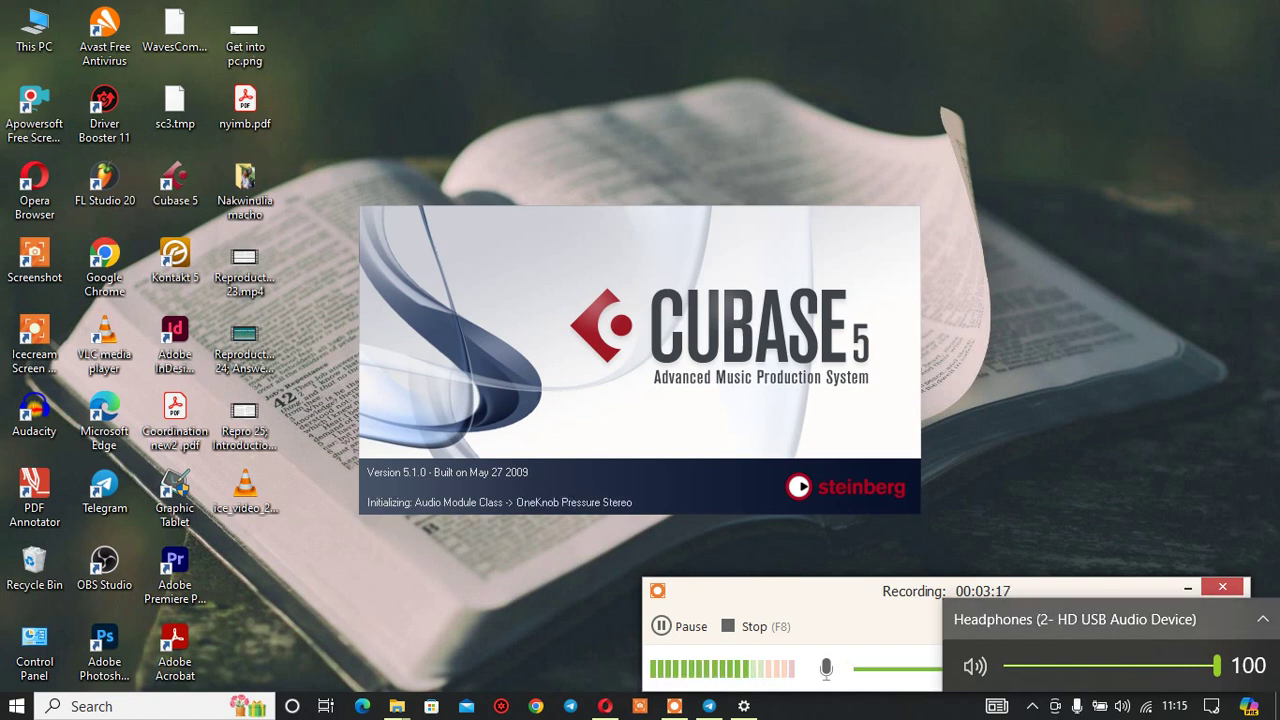
left_click(1262, 620)
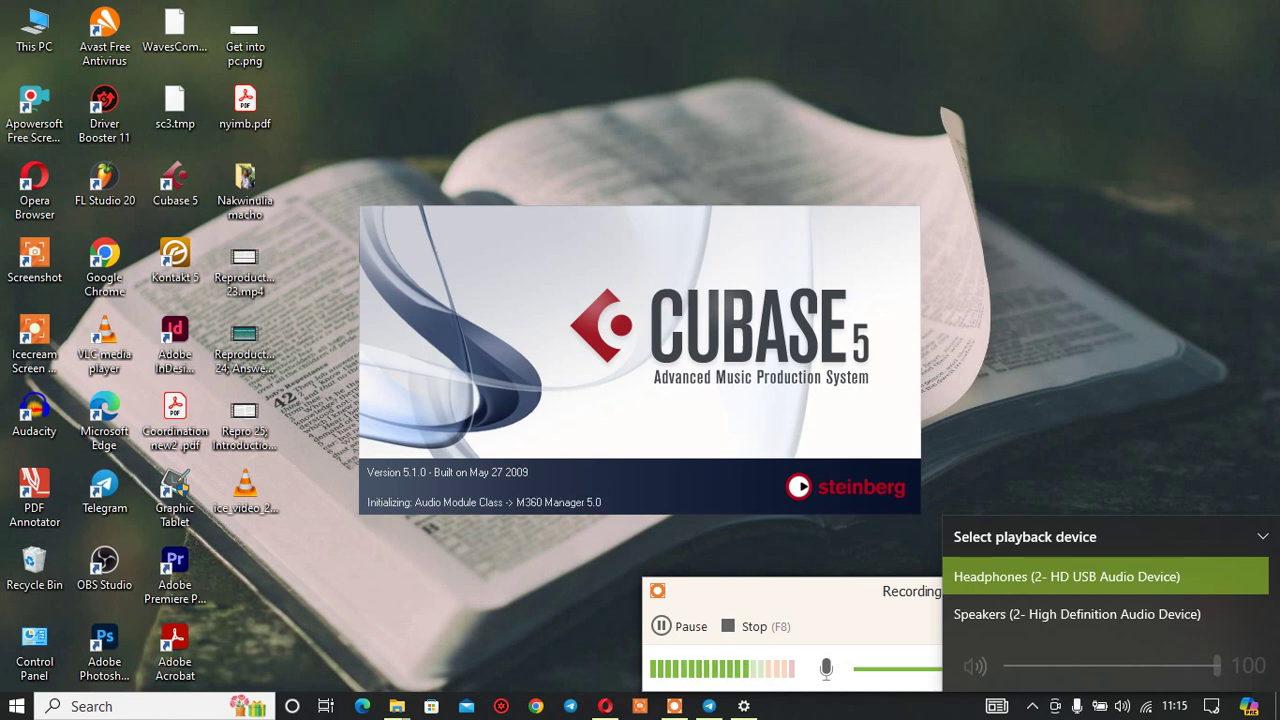
key("Escape")
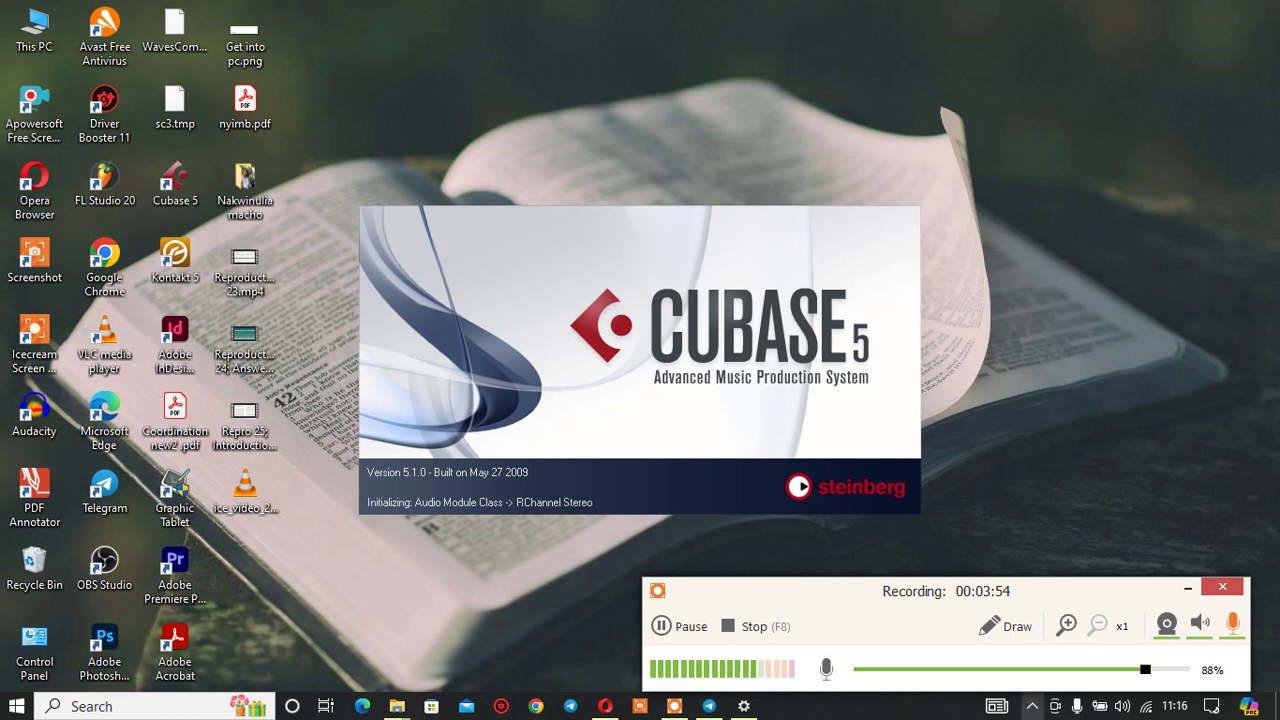
Step: Open the ASIO4ALL v2.14 settings to examine the WDM device list and ASIO buffer size, then close them
left_click_drag(1050, 592, 424, 7)
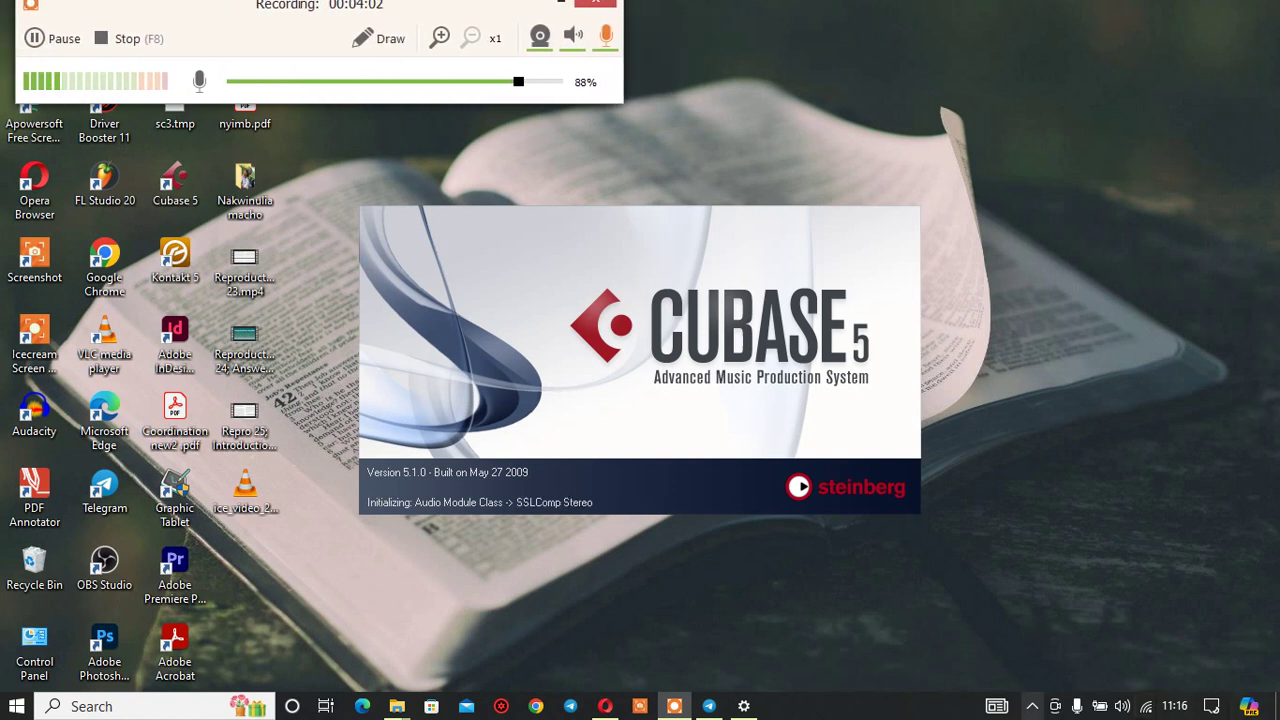
left_click(1032, 706)
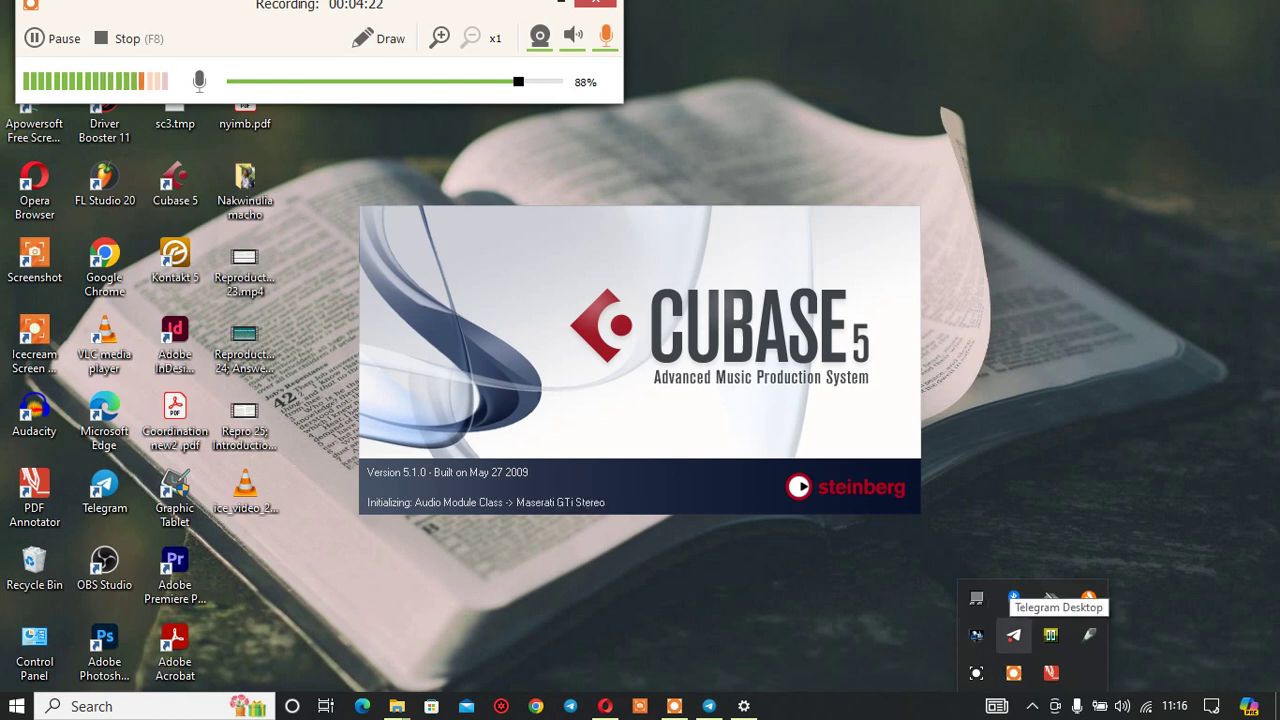
left_click(1050, 635)
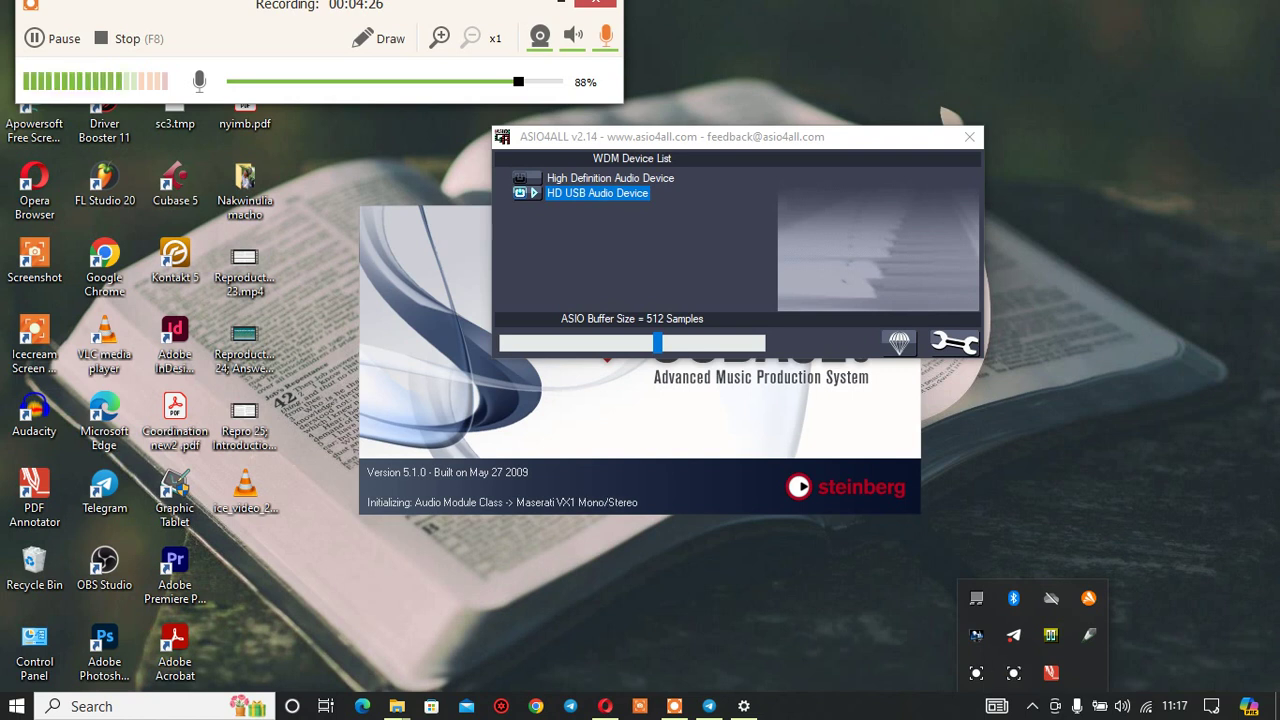
left_click_drag(775, 138, 1001, 285)
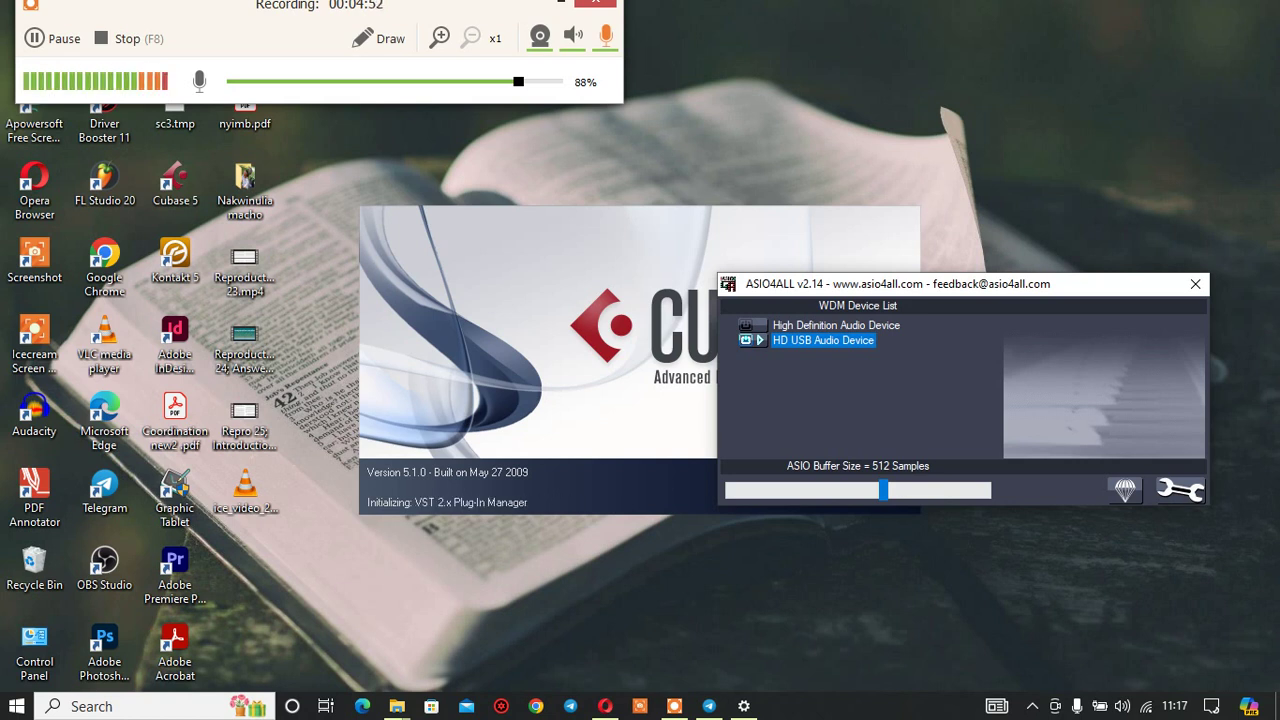
left_click_drag(1114, 300, 1015, 463)
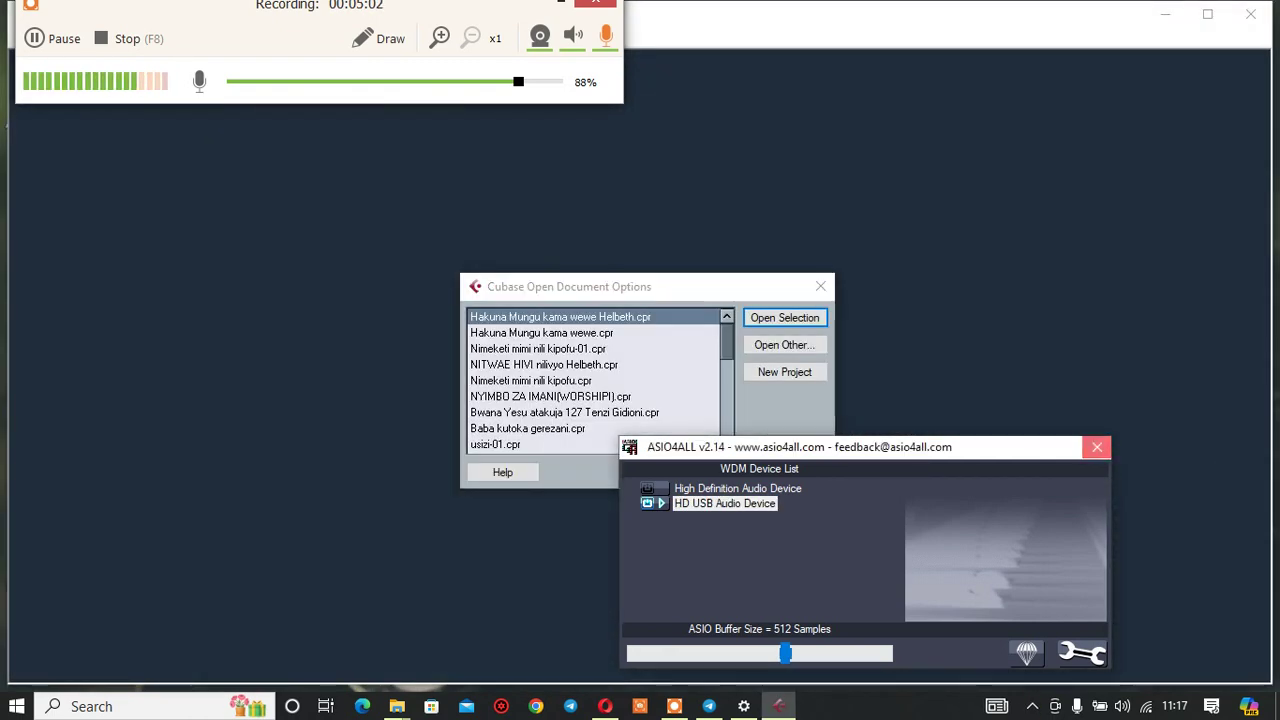
left_click(1097, 447)
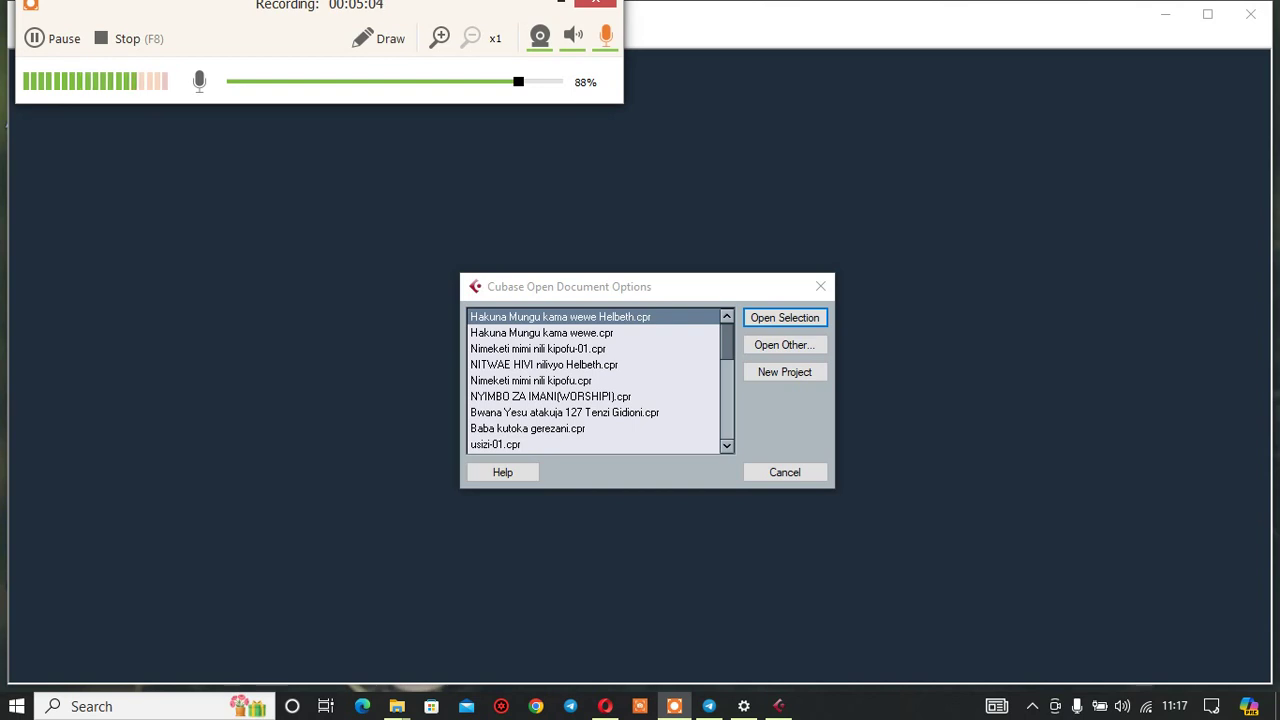
left_click_drag(320, 8, 826, 381)
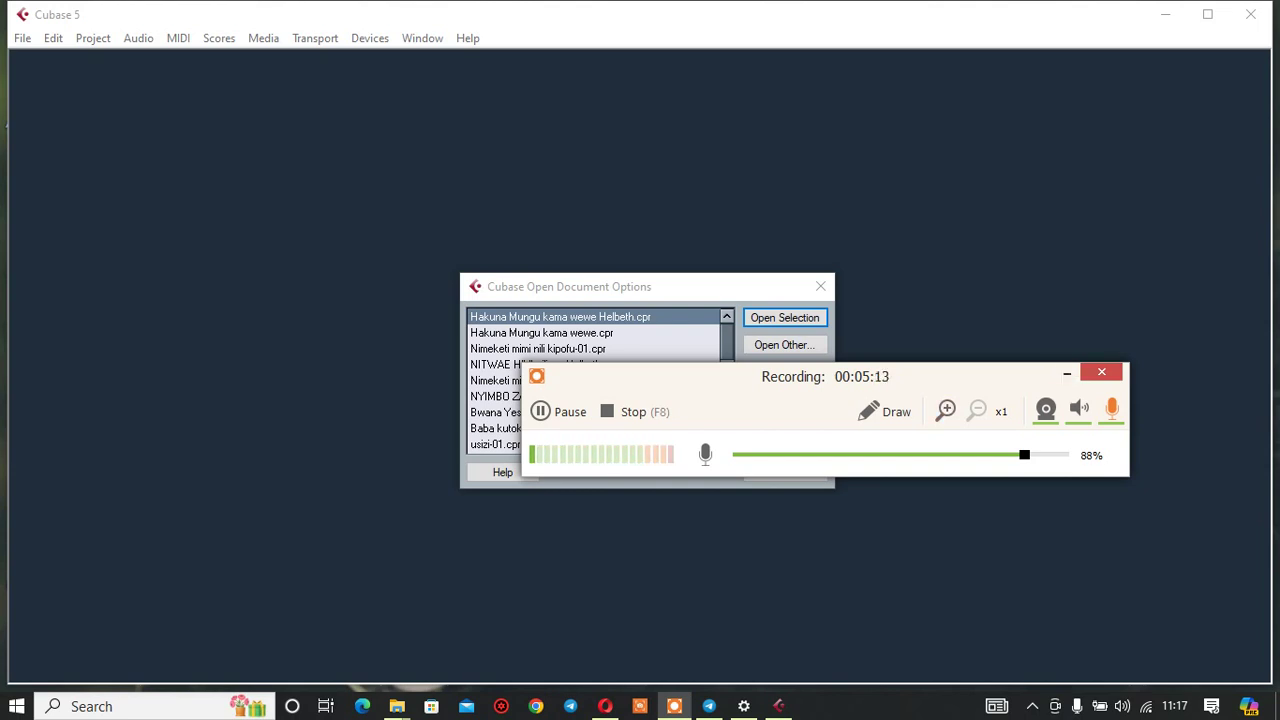
left_click_drag(826, 379, 942, 553)
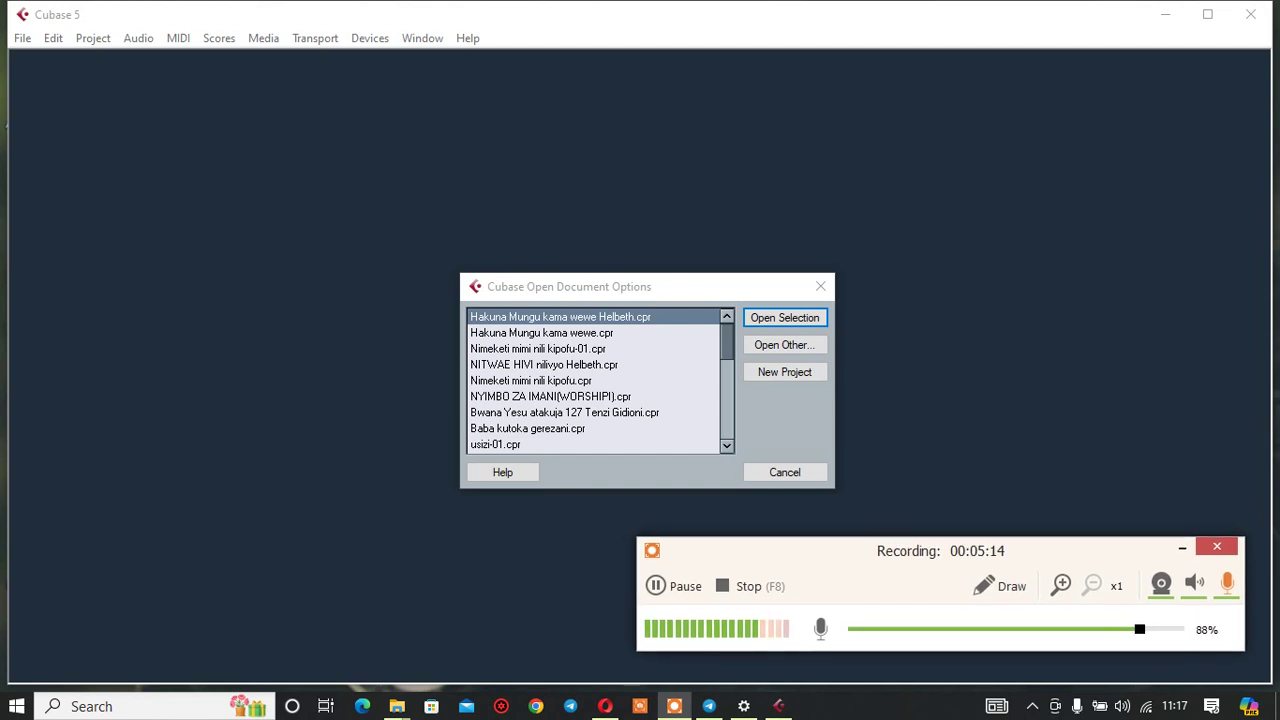
left_click(1032, 706)
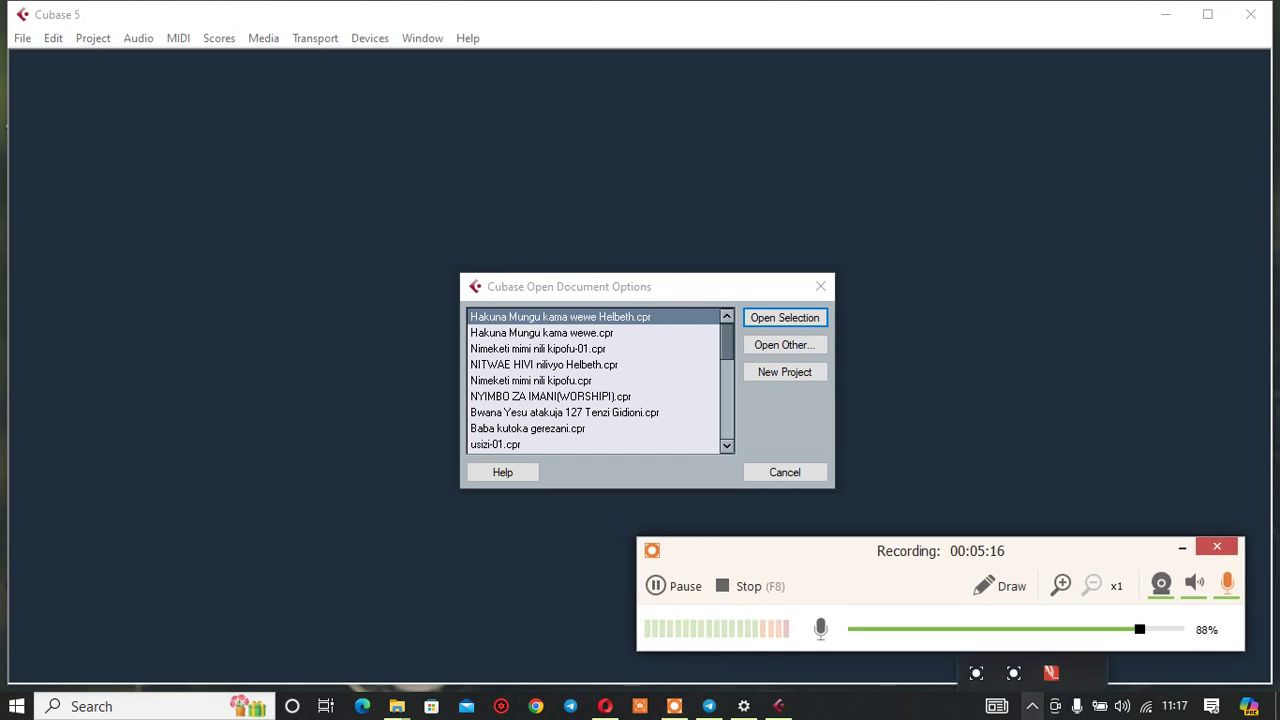
left_click(1032, 706)
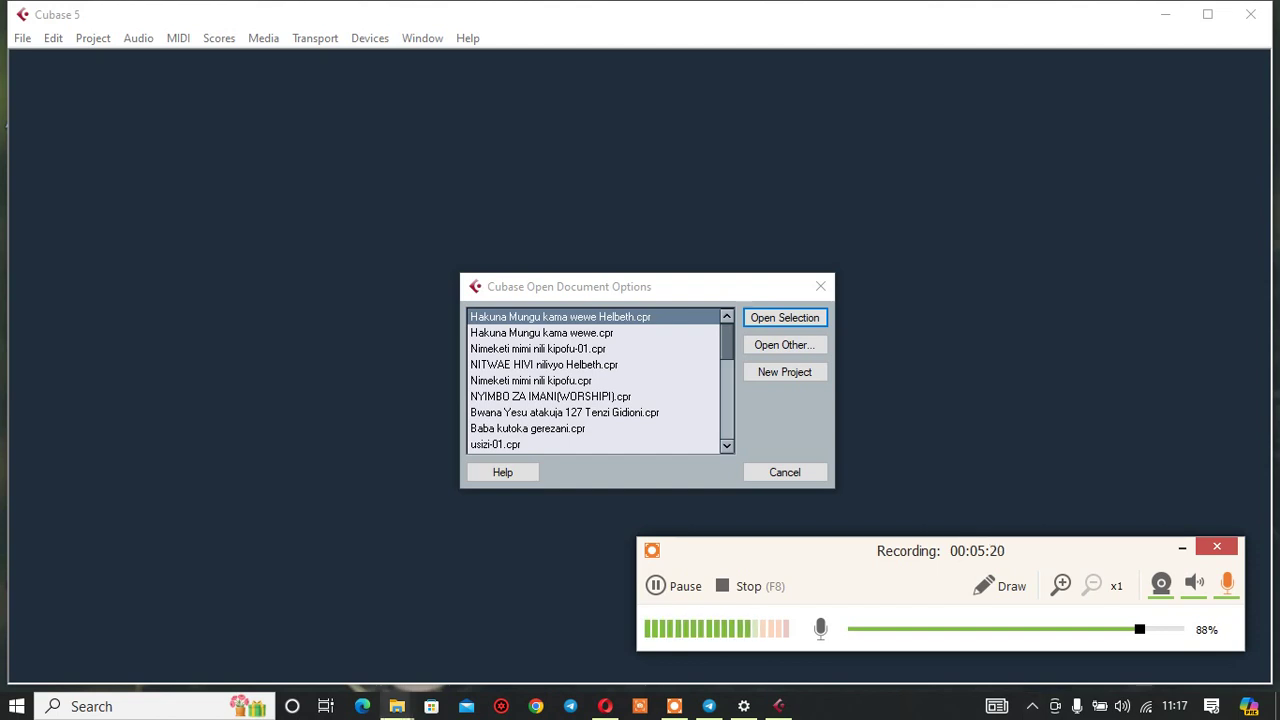
Step: Play the most recent "Hakuna Mungu kama wewe" MP3 from File Explorer in VLC, then close the player and File Explorer
mouse_move(396, 704)
left_click(397, 625)
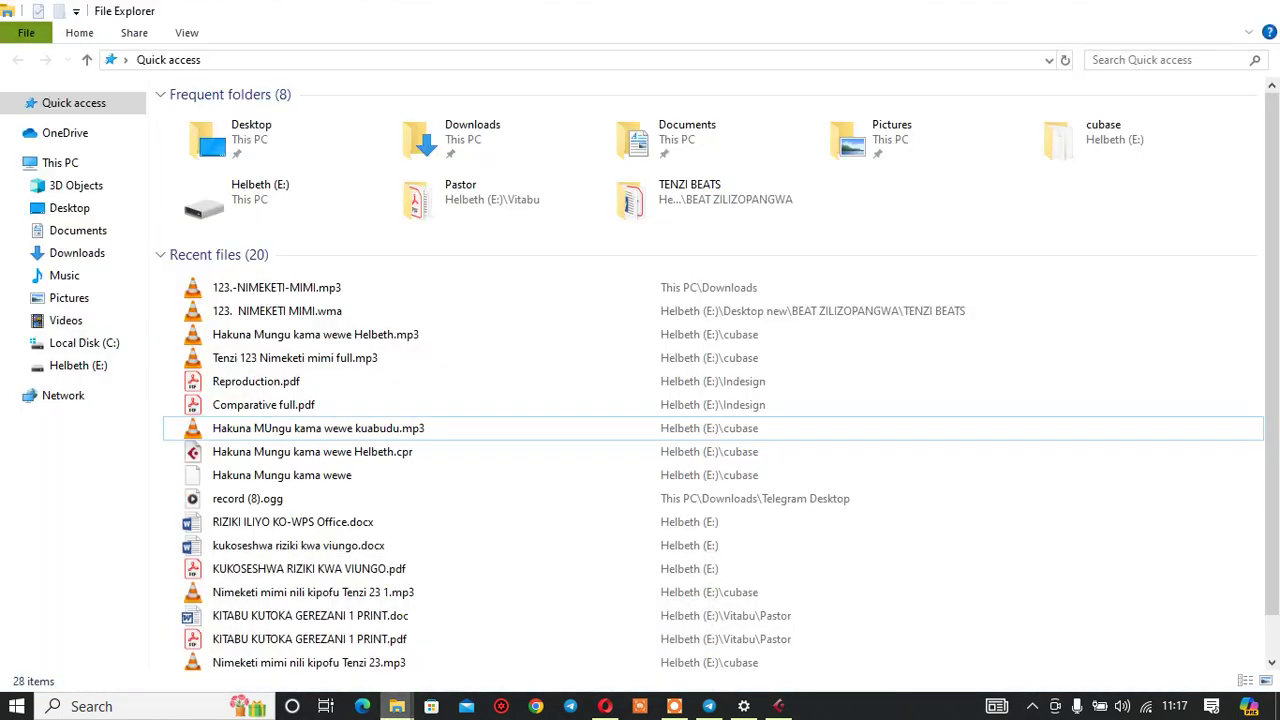
left_click(315, 335)
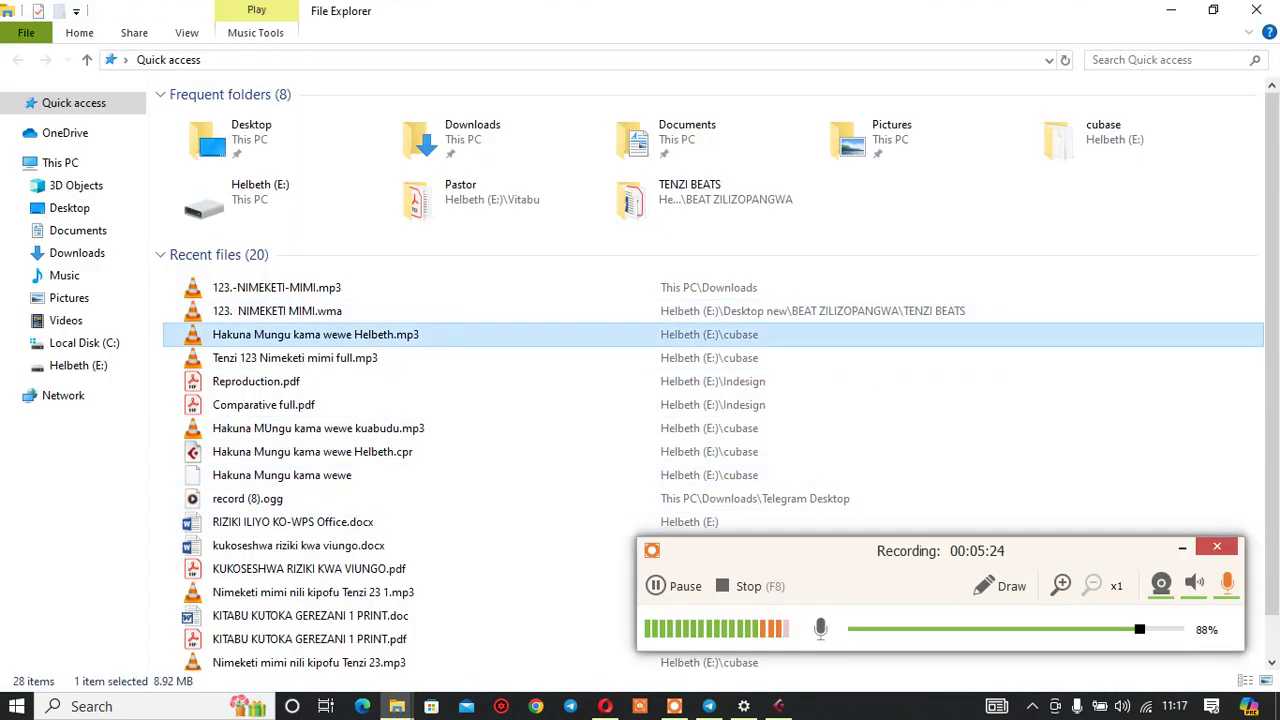
double_click(315, 335)
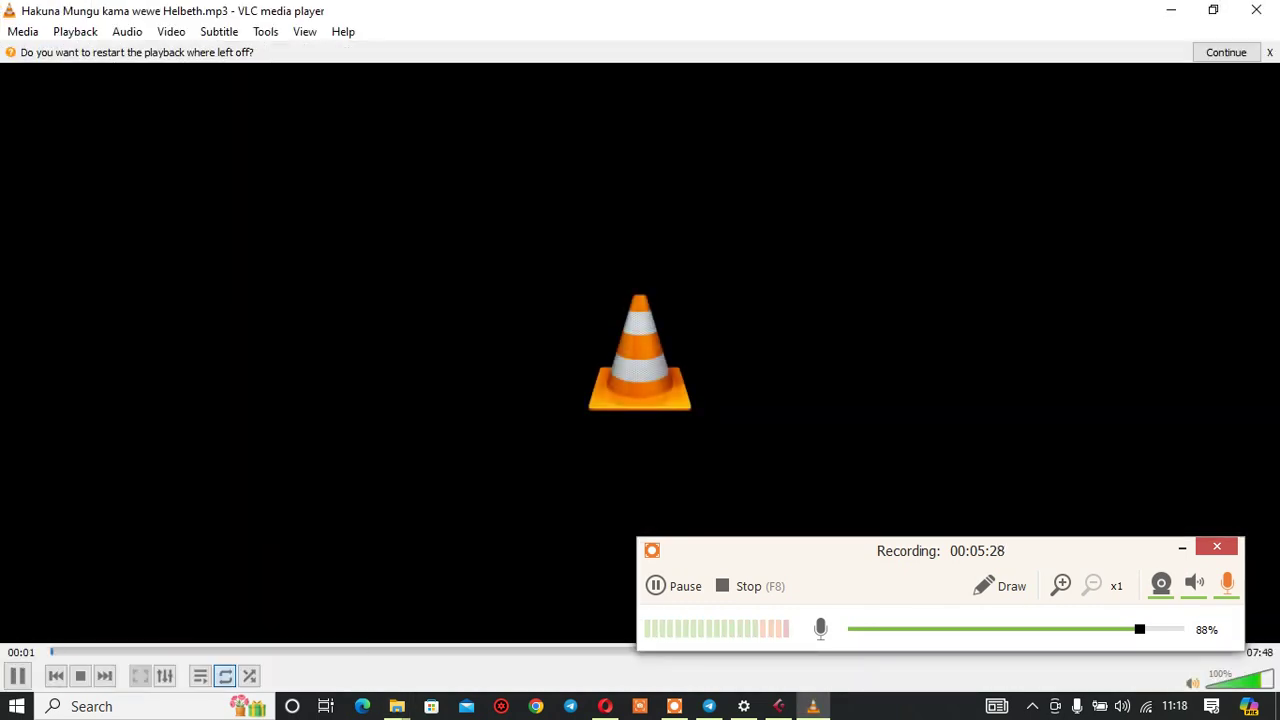
left_click(1182, 547)
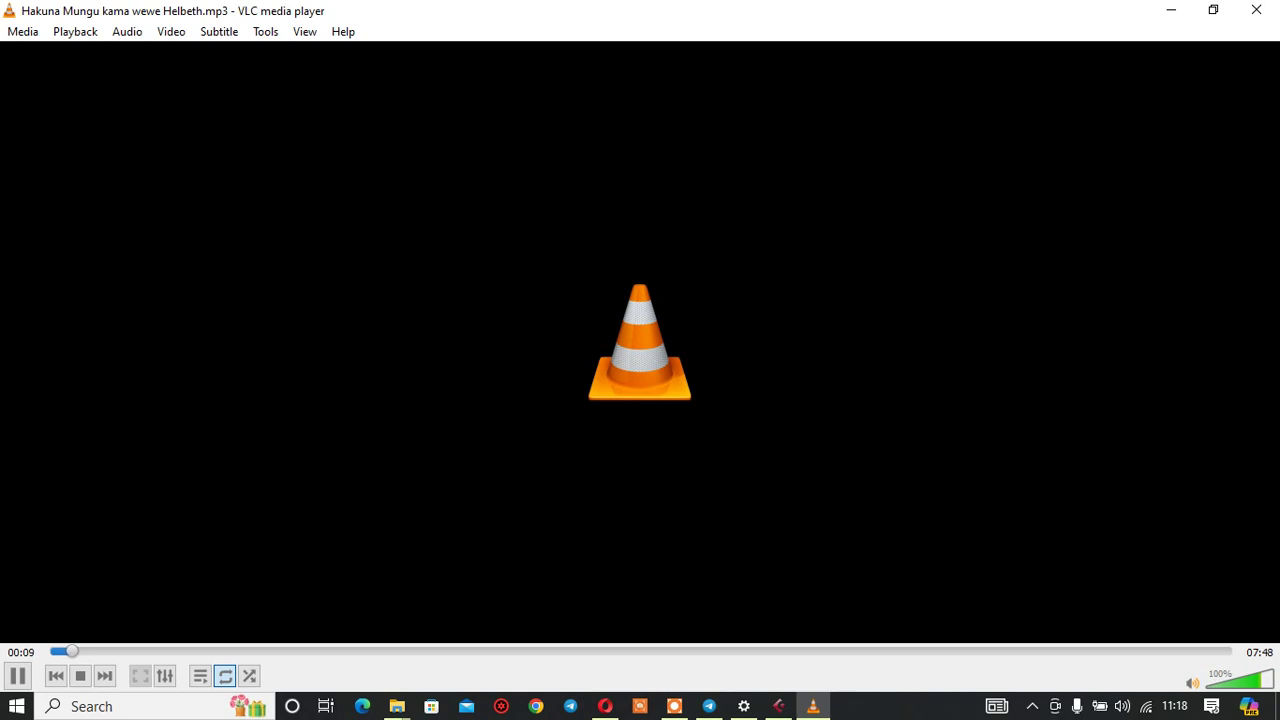
mouse_move(778, 706)
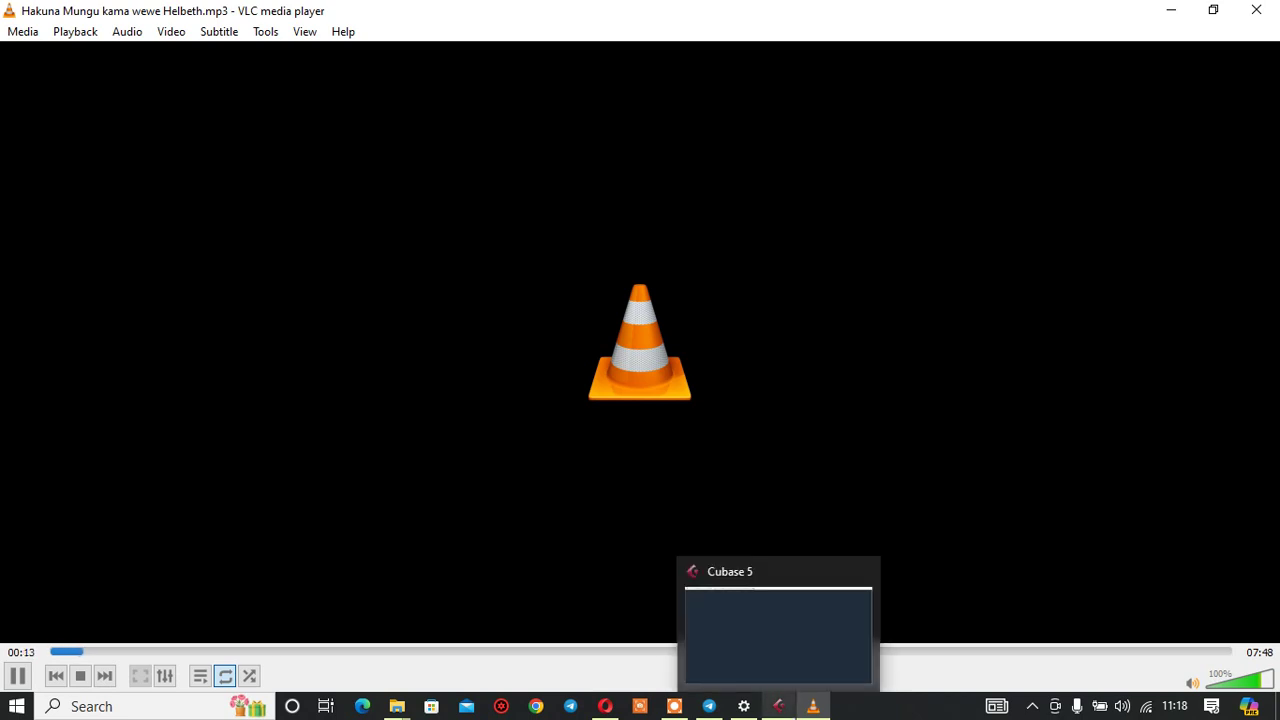
left_click(674, 706)
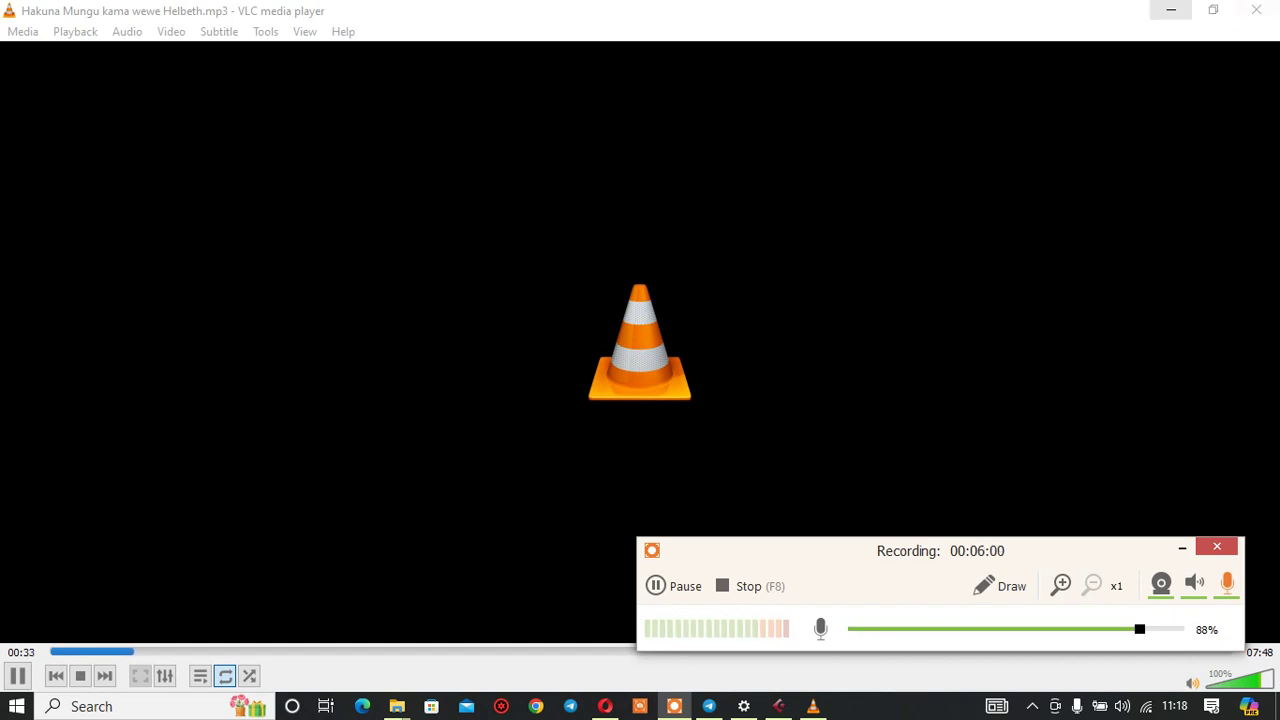
left_click(1256, 10)
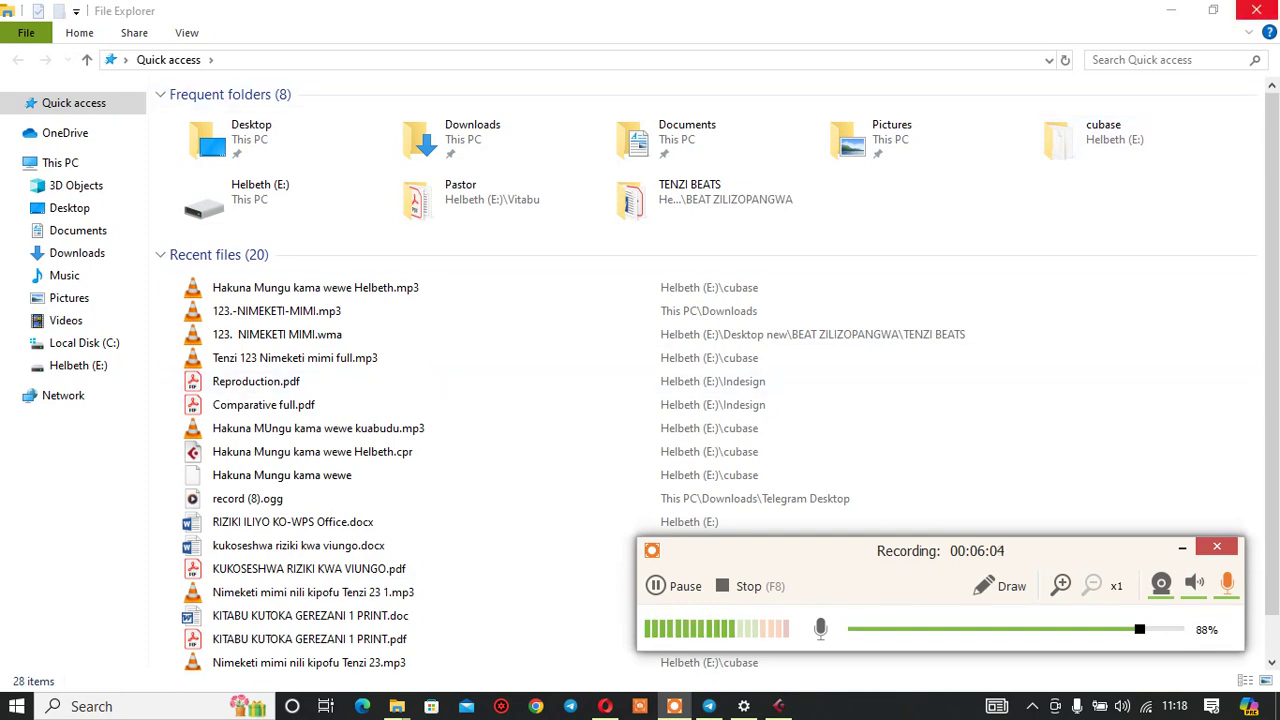
left_click(1257, 12)
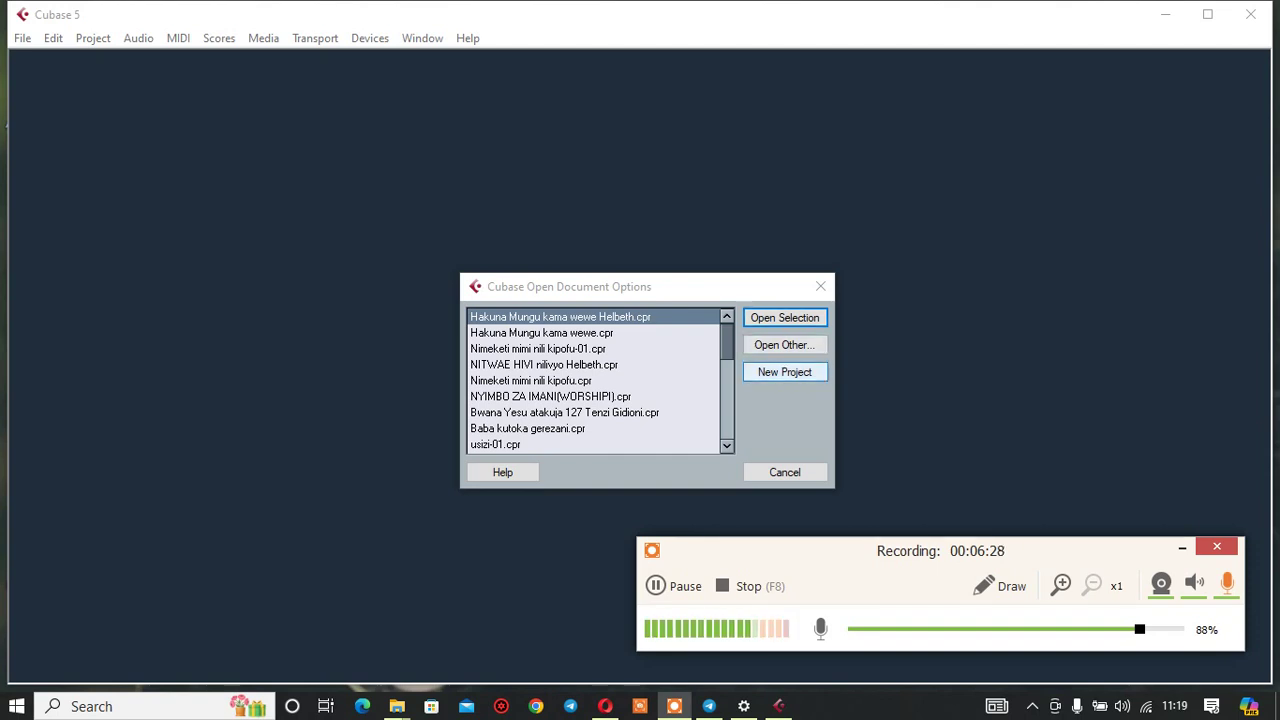
Step: Start a new Cubase project from the Empty template
left_click(784, 371)
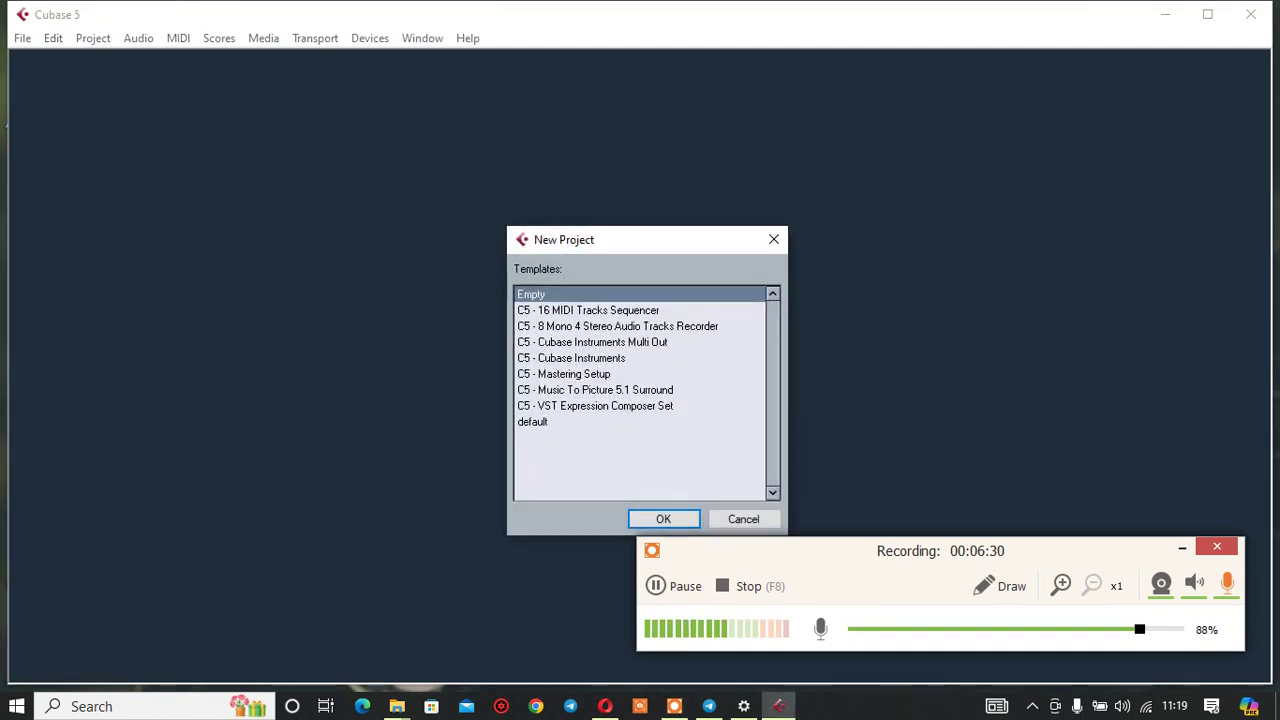
left_click(1182, 548)
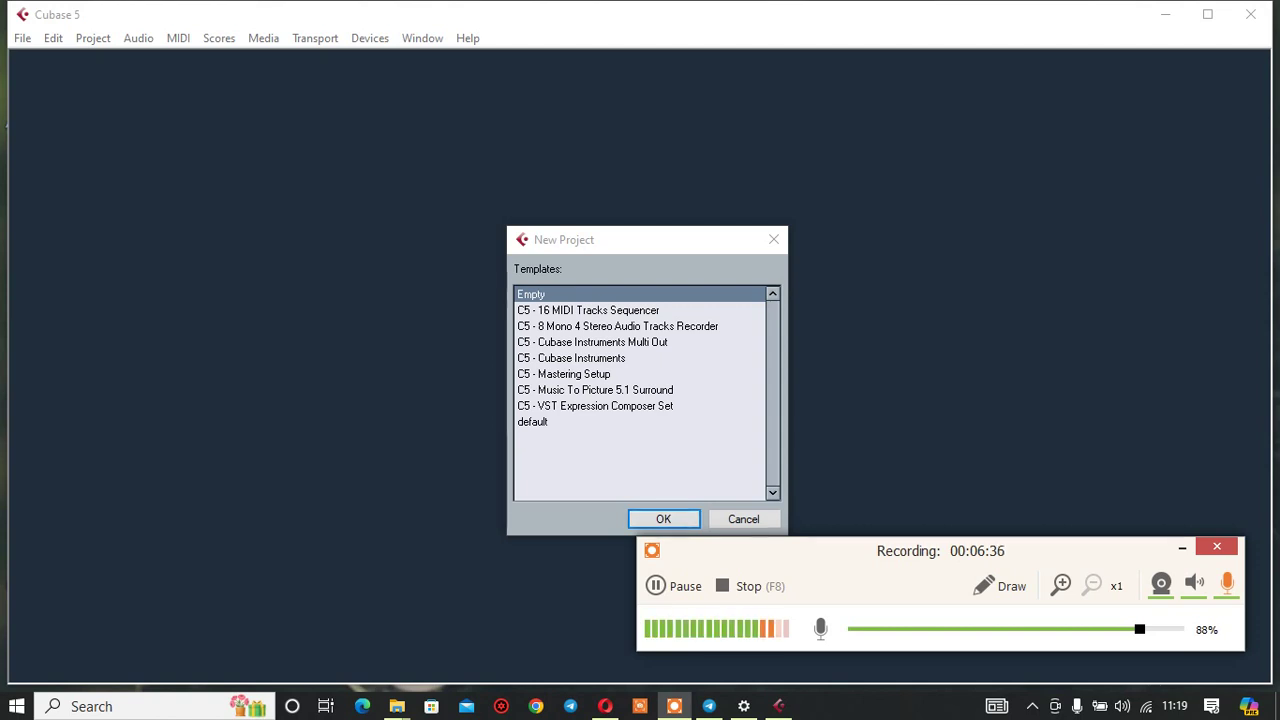
left_click(664, 519)
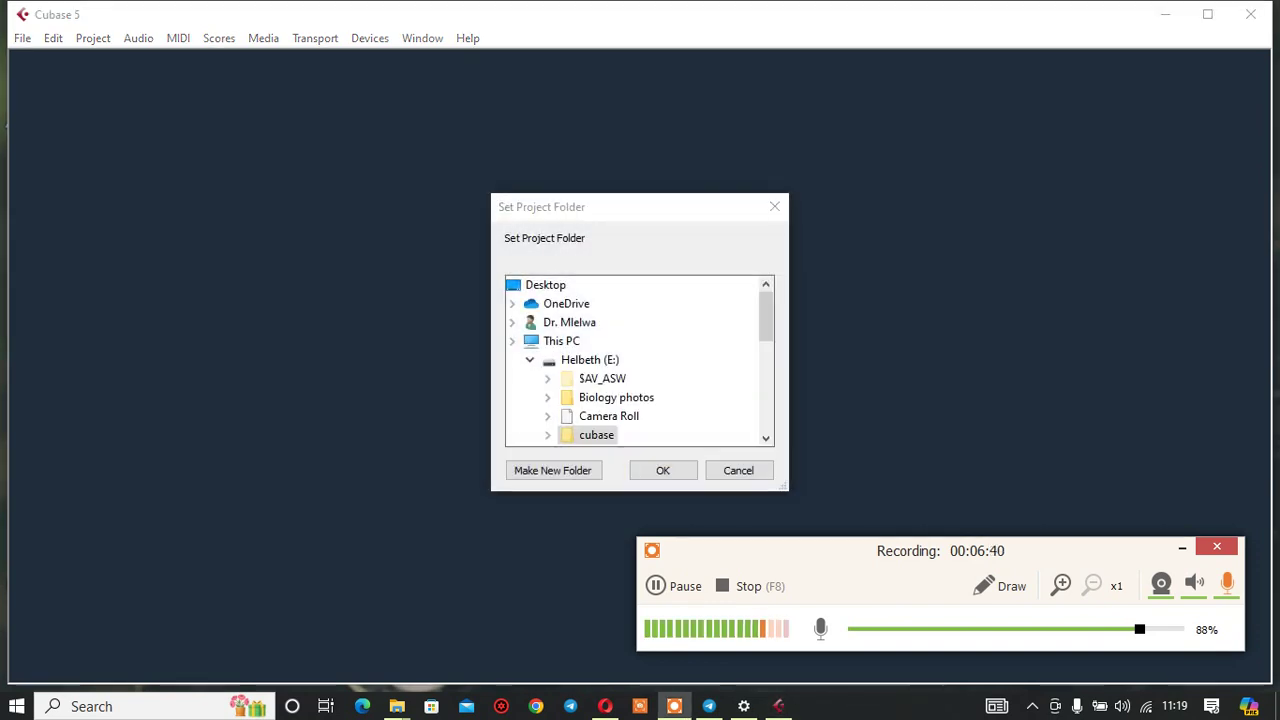
Step: Browse the subfolders of cubase on drive E:, set cubase as the project folder, and maximize the new project window
scroll(640, 360, "down", 1)
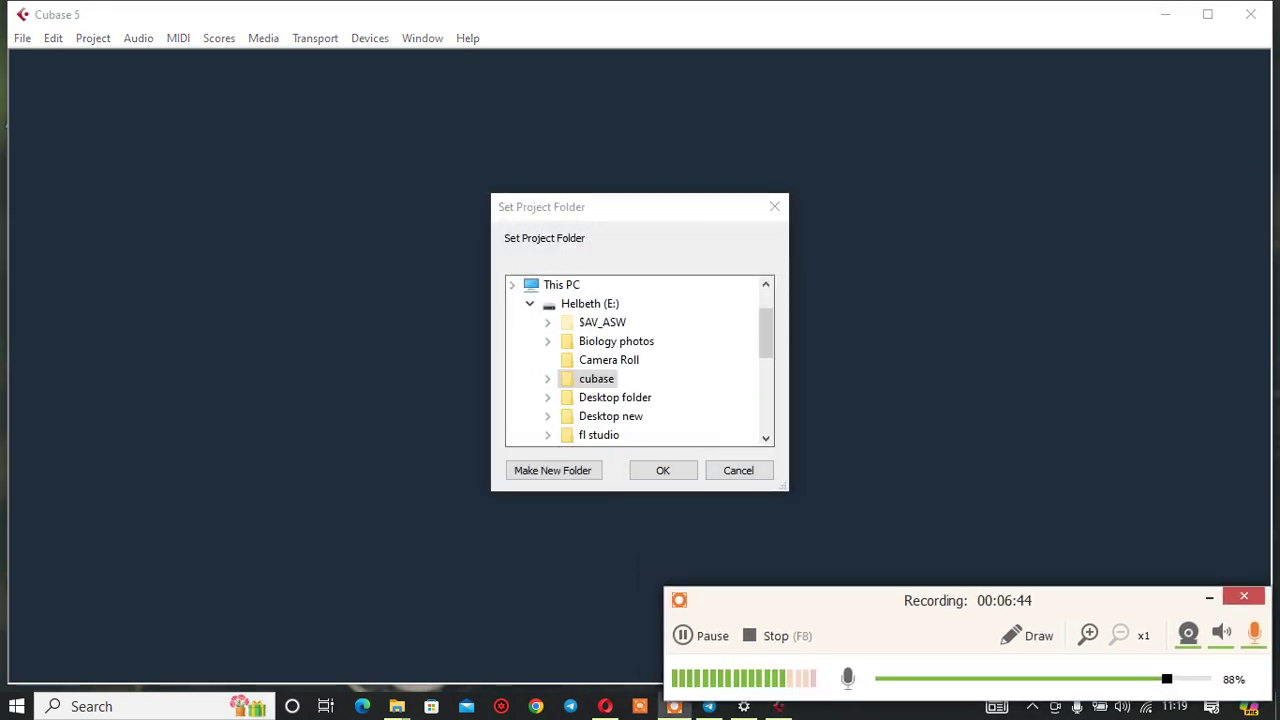
scroll(640, 360, "down", 3)
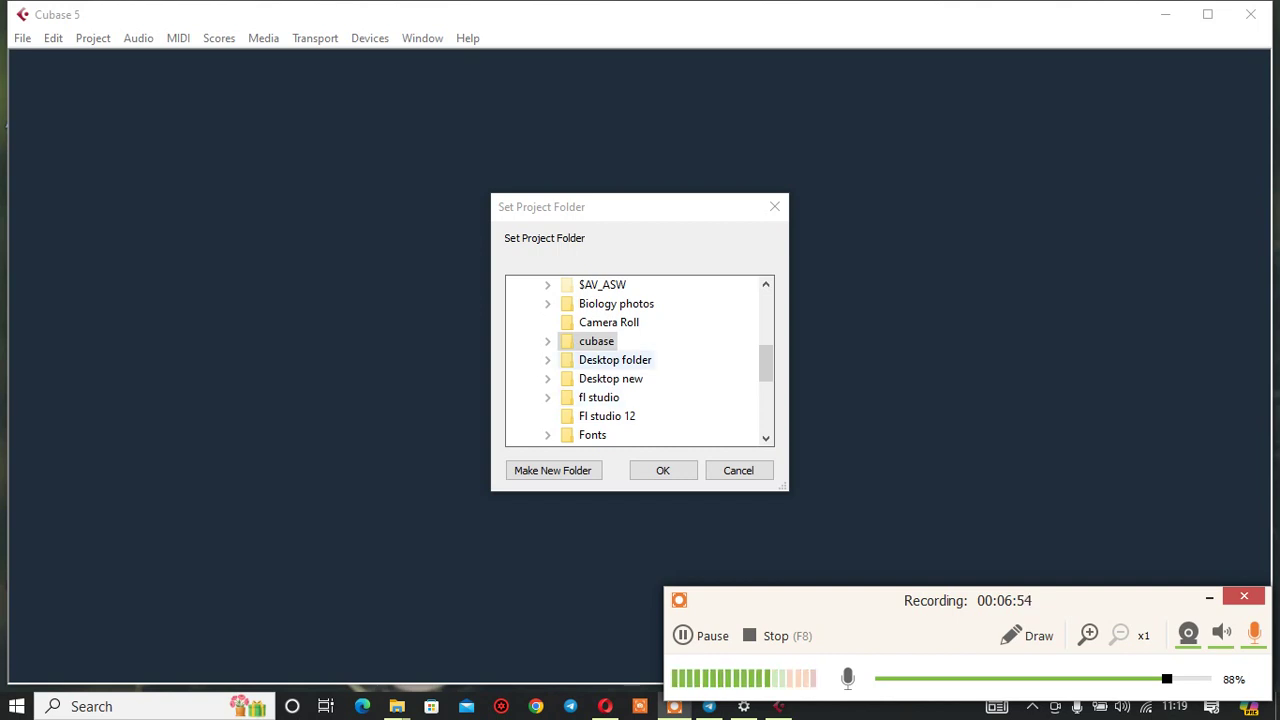
left_click(548, 341)
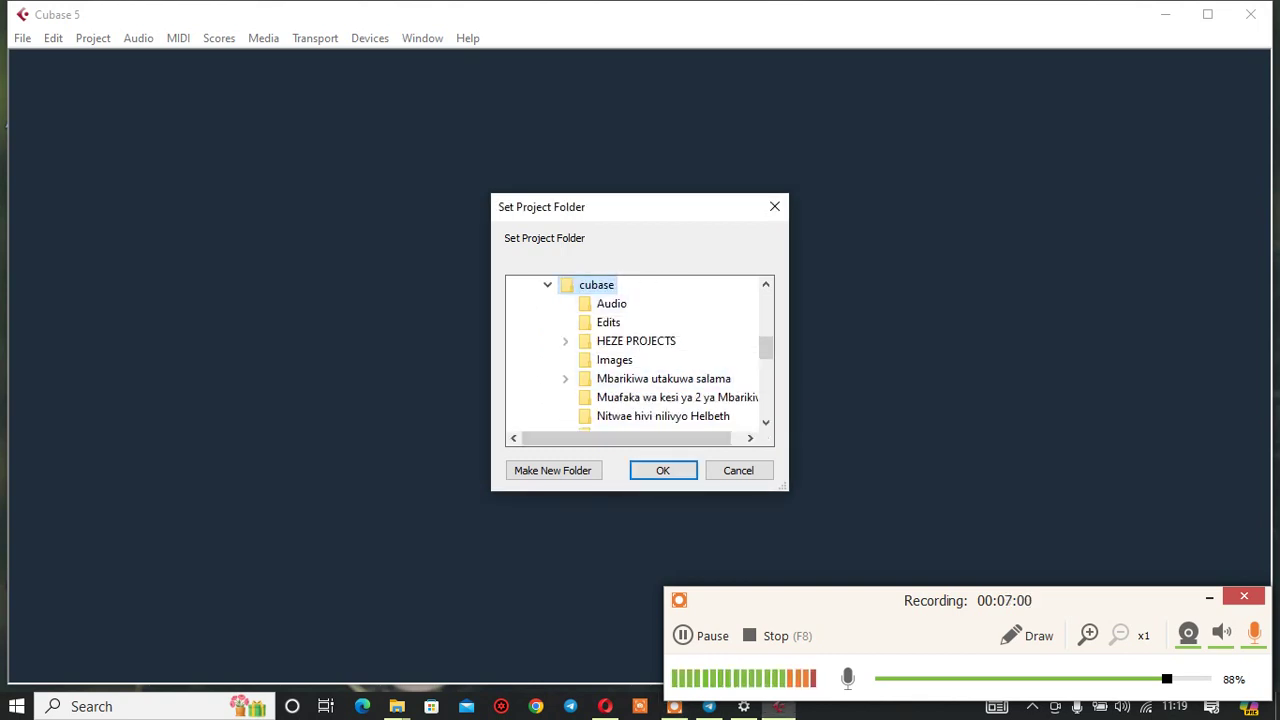
scroll(670, 360, "down", 2)
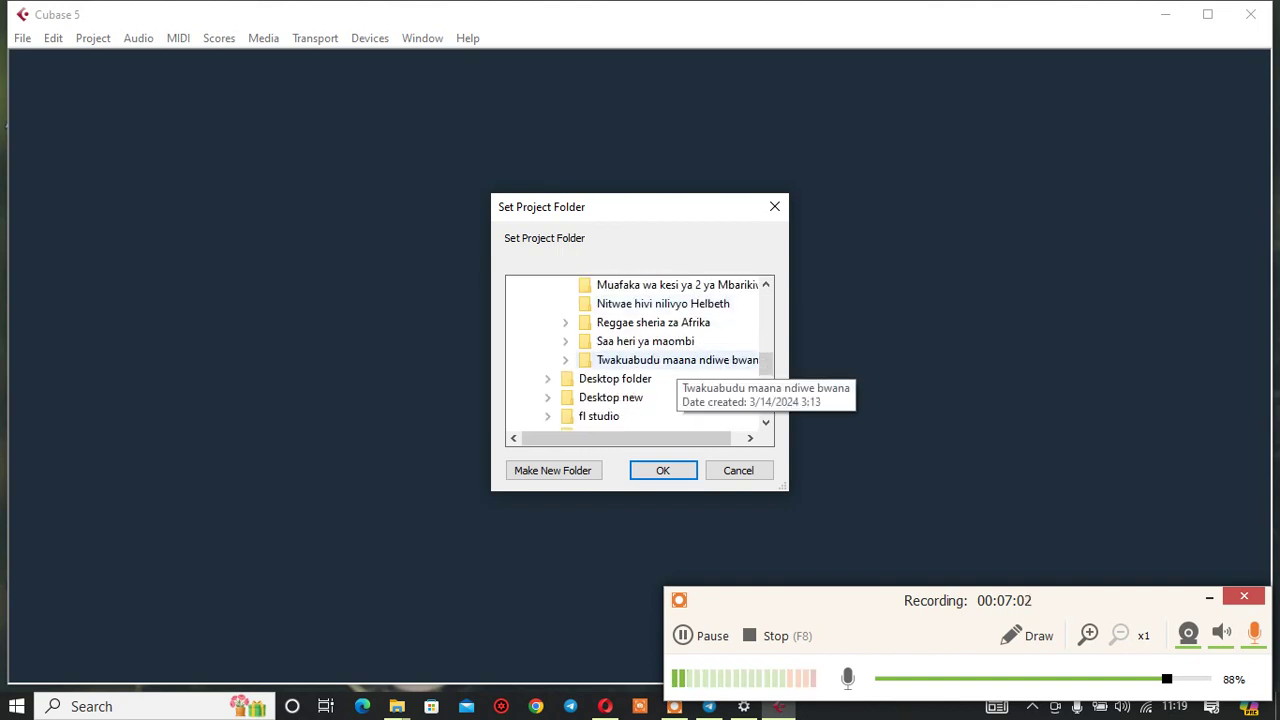
scroll(670, 360, "up", 3)
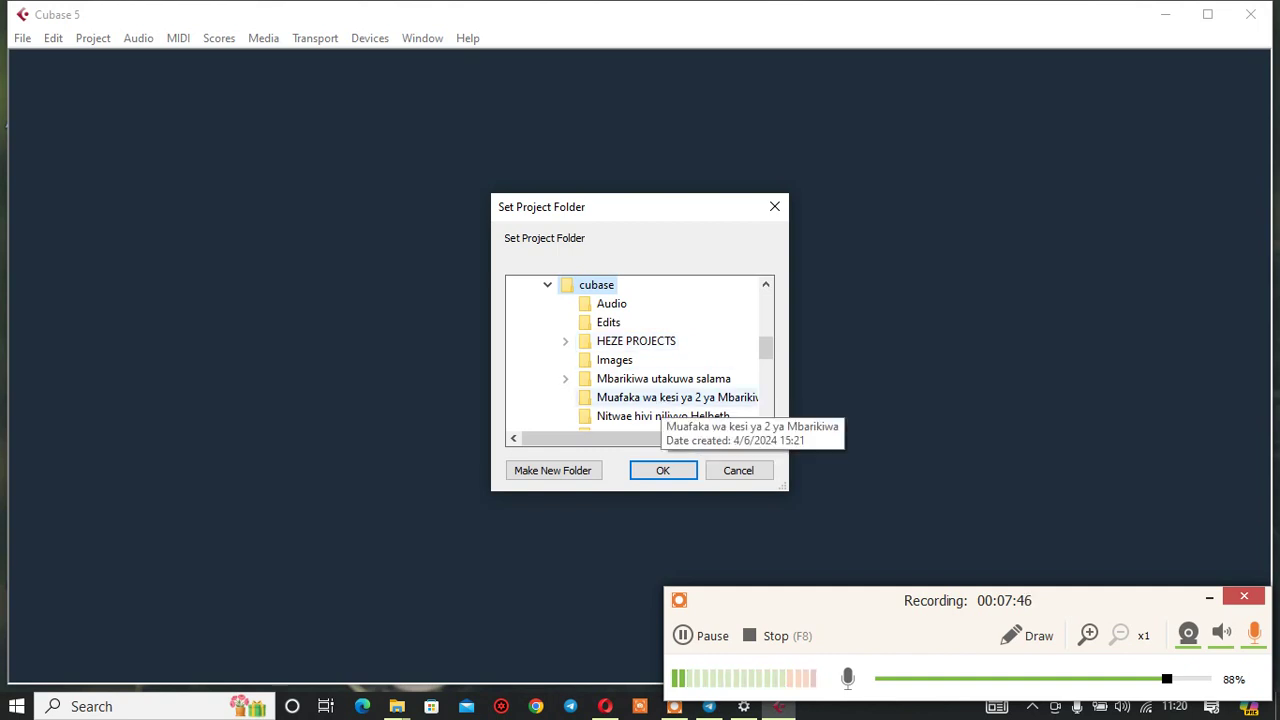
scroll(660, 405, "down", 1)
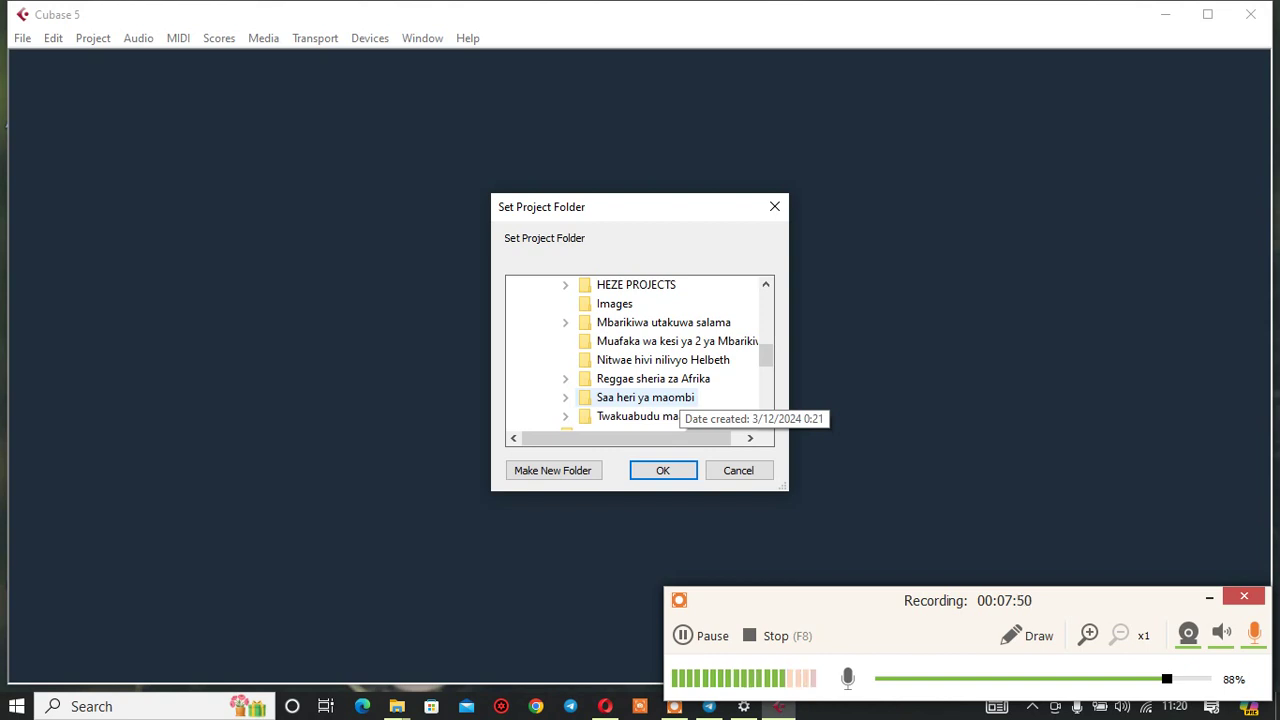
scroll(660, 380, "down", 1)
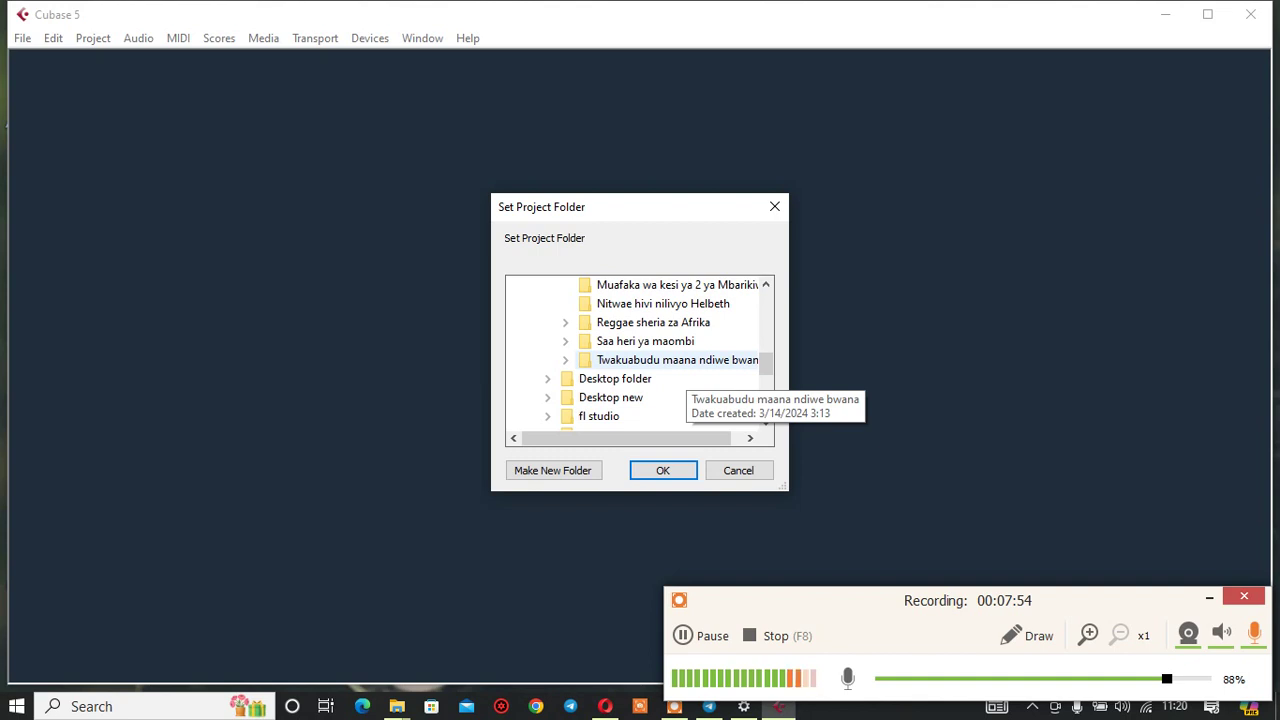
scroll(680, 368, "up", 1)
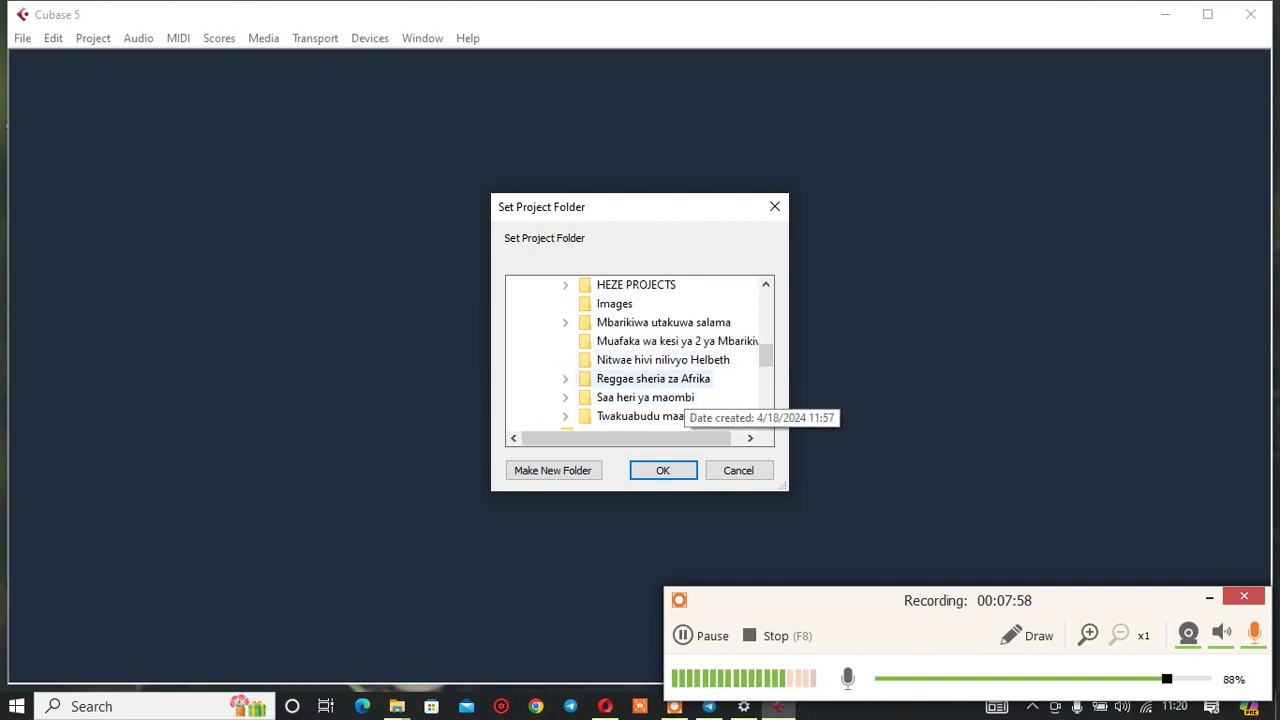
scroll(680, 368, "up", 1)
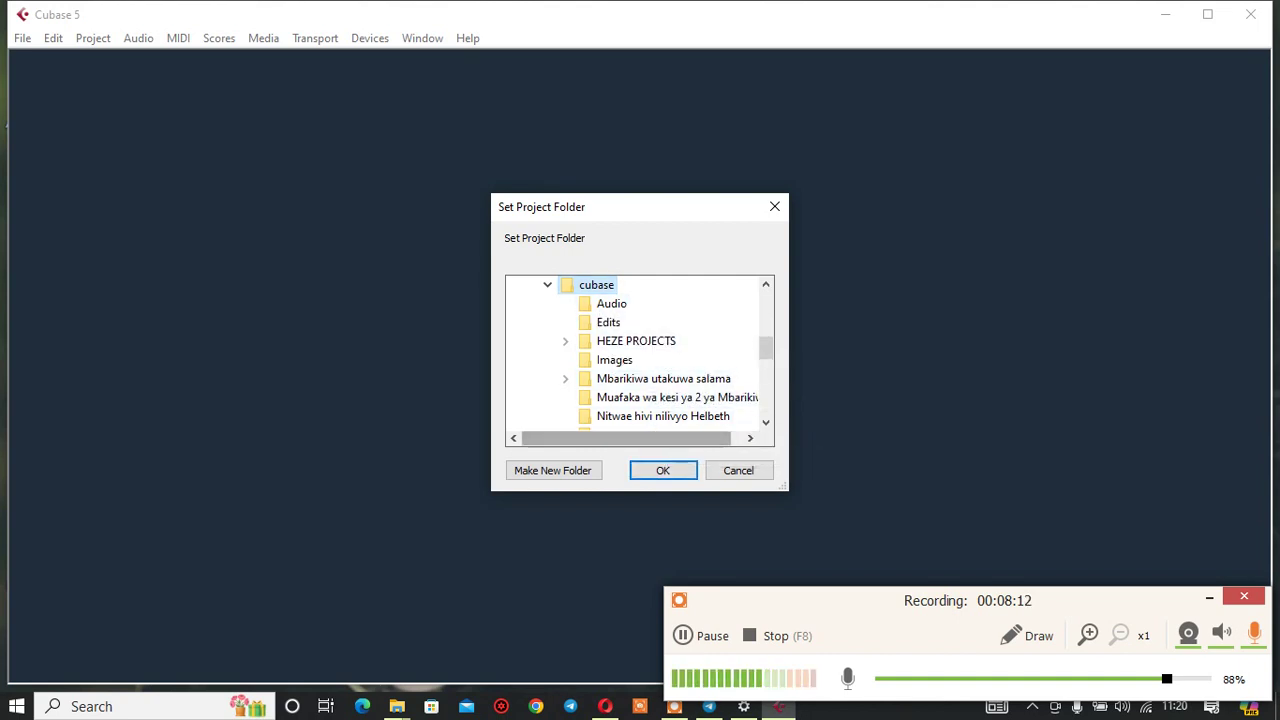
left_click(663, 470)
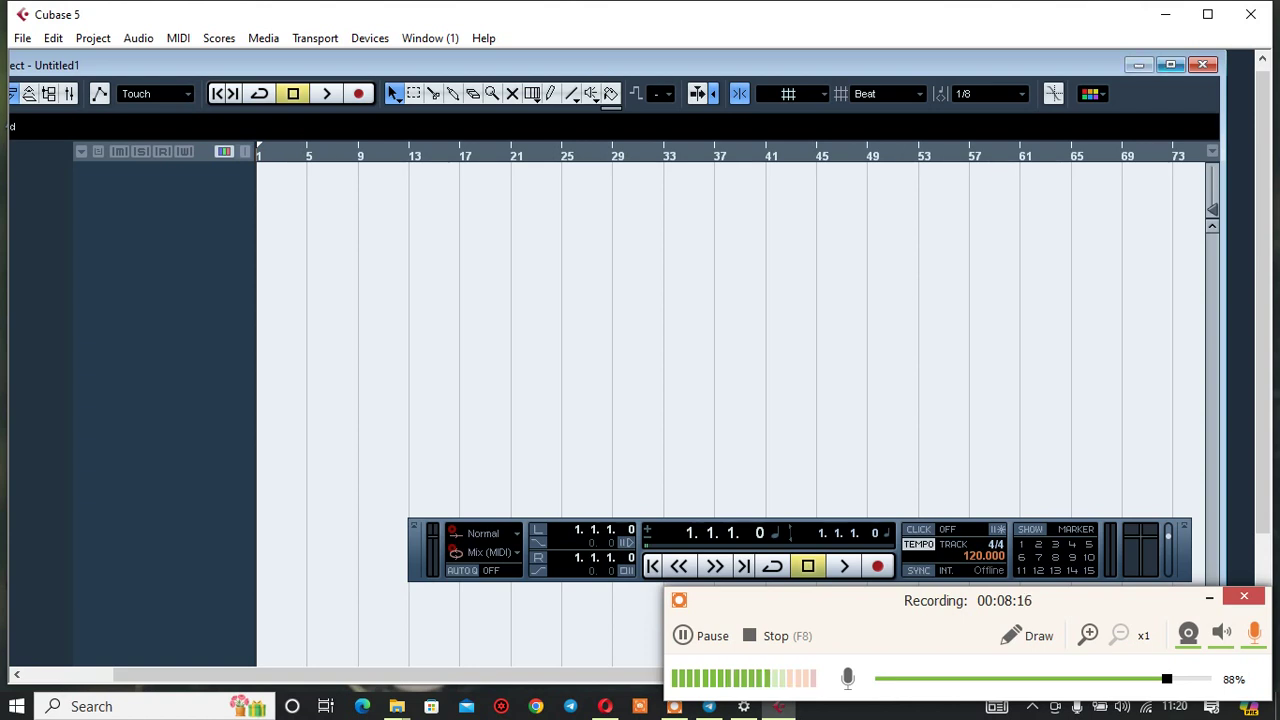
left_click(1170, 65)
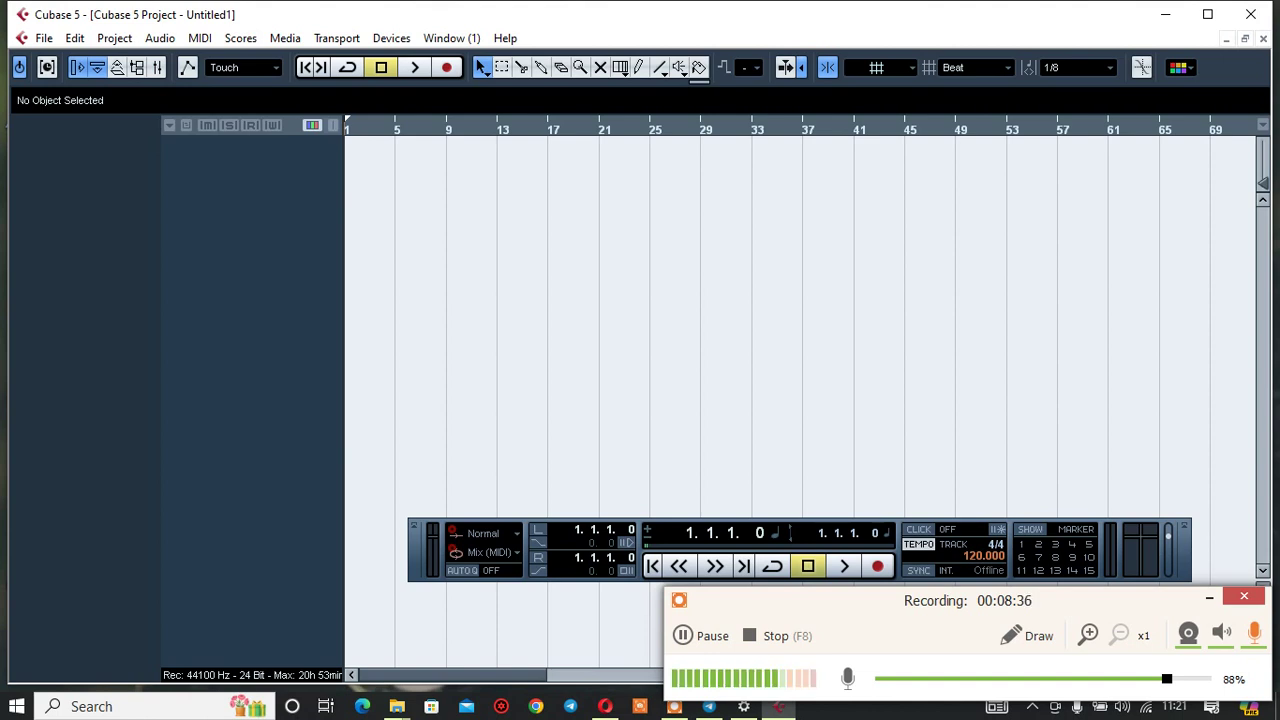
left_click_drag(820, 600, 696, 585)
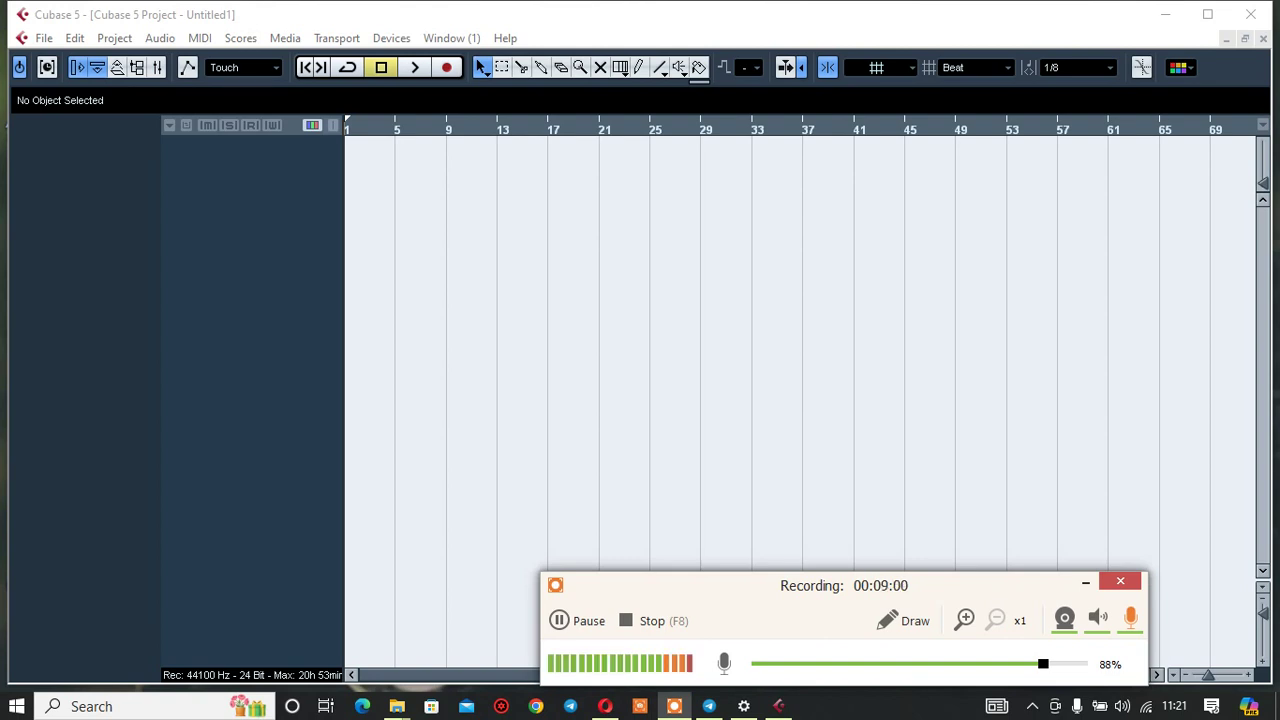
left_click_drag(720, 586, 800, 602)
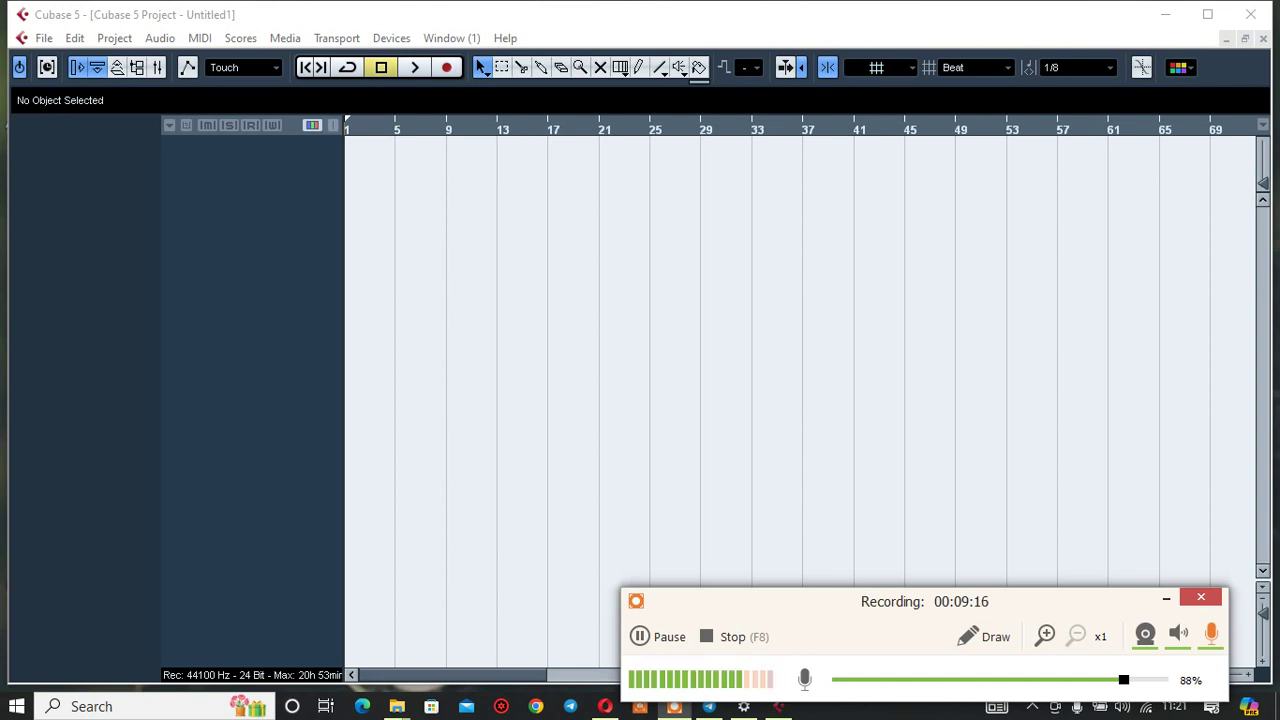
Step: Start adding an instrument track from the empty track list and choose Purity as its VST instrument
left_click(214, 164)
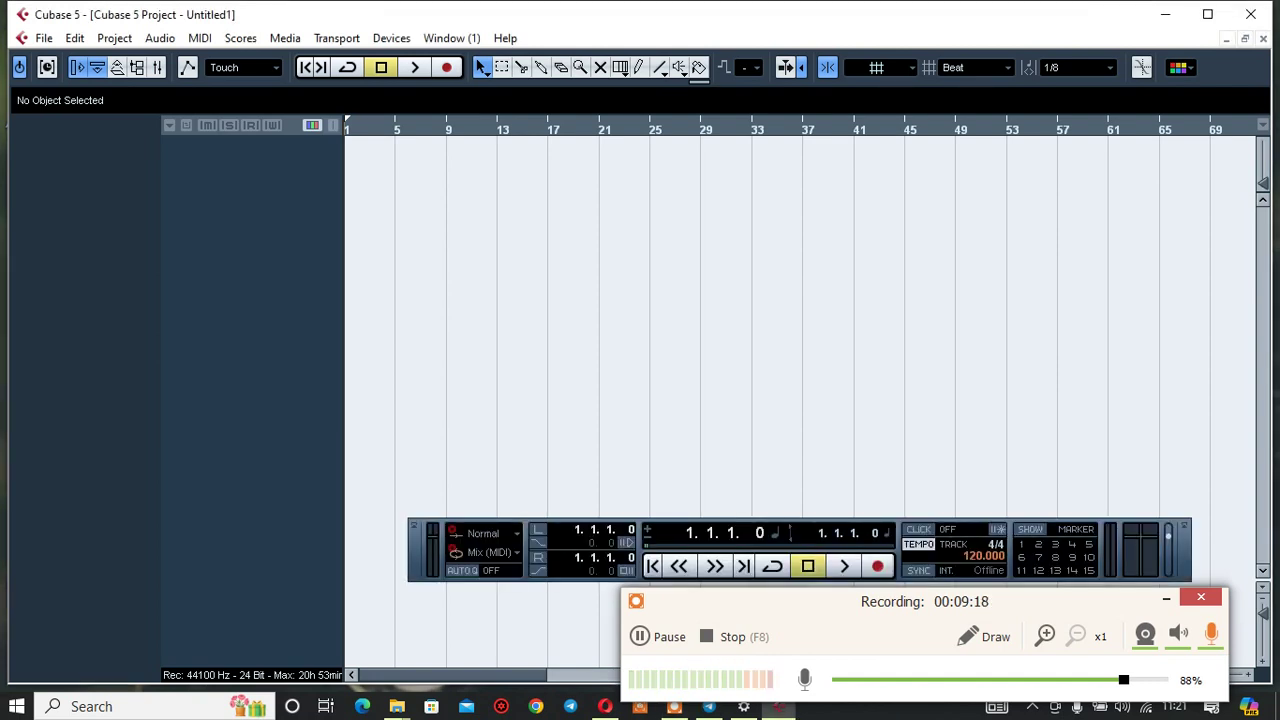
right_click(214, 164)
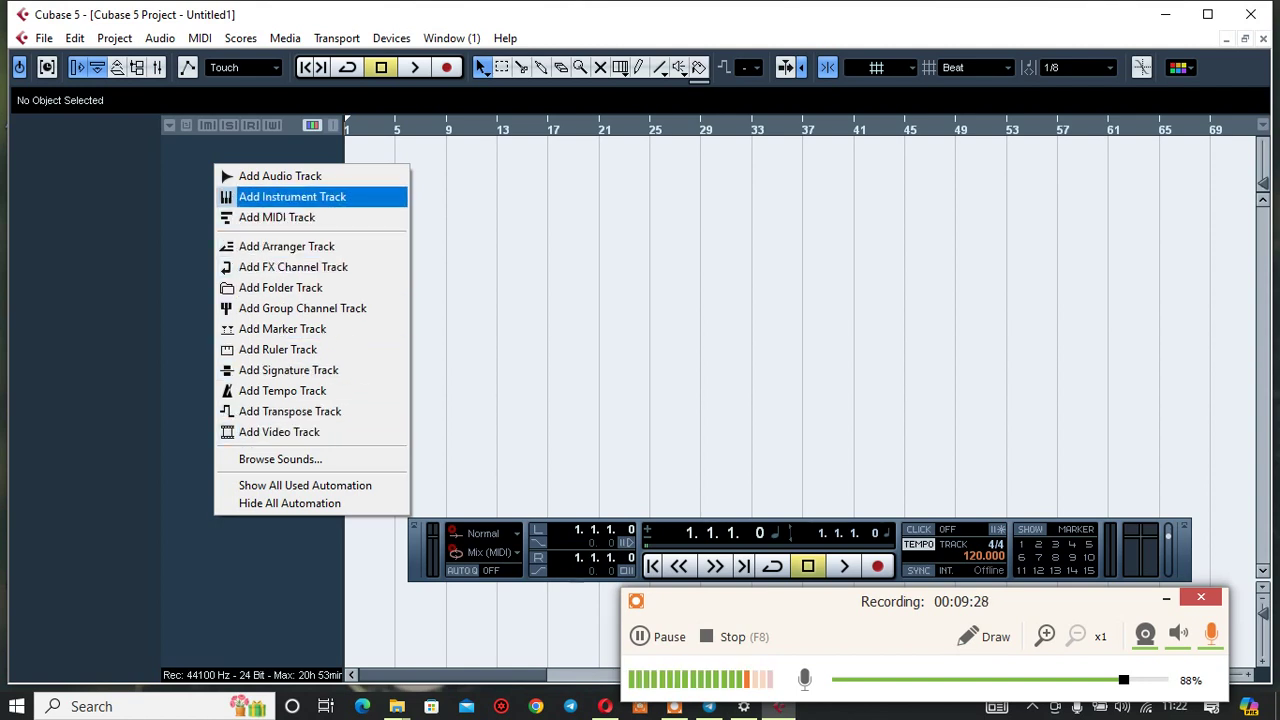
left_click(292, 197)
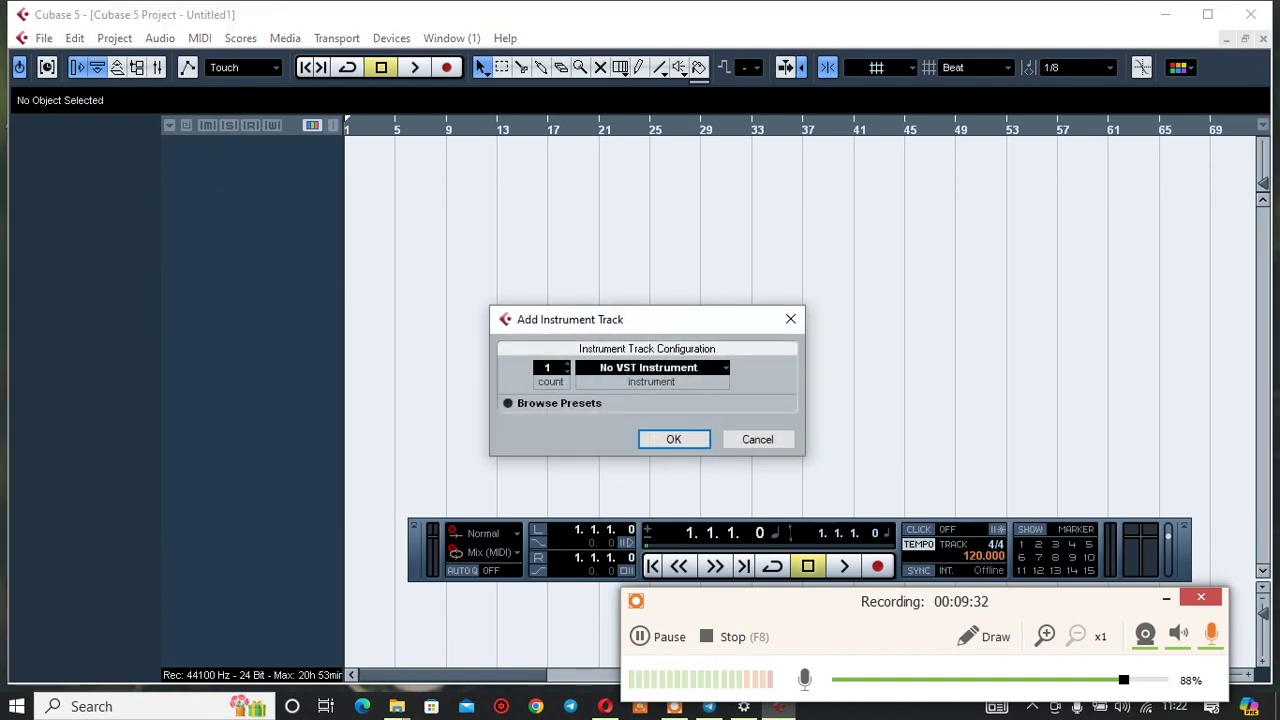
left_click_drag(686, 324, 600, 222)
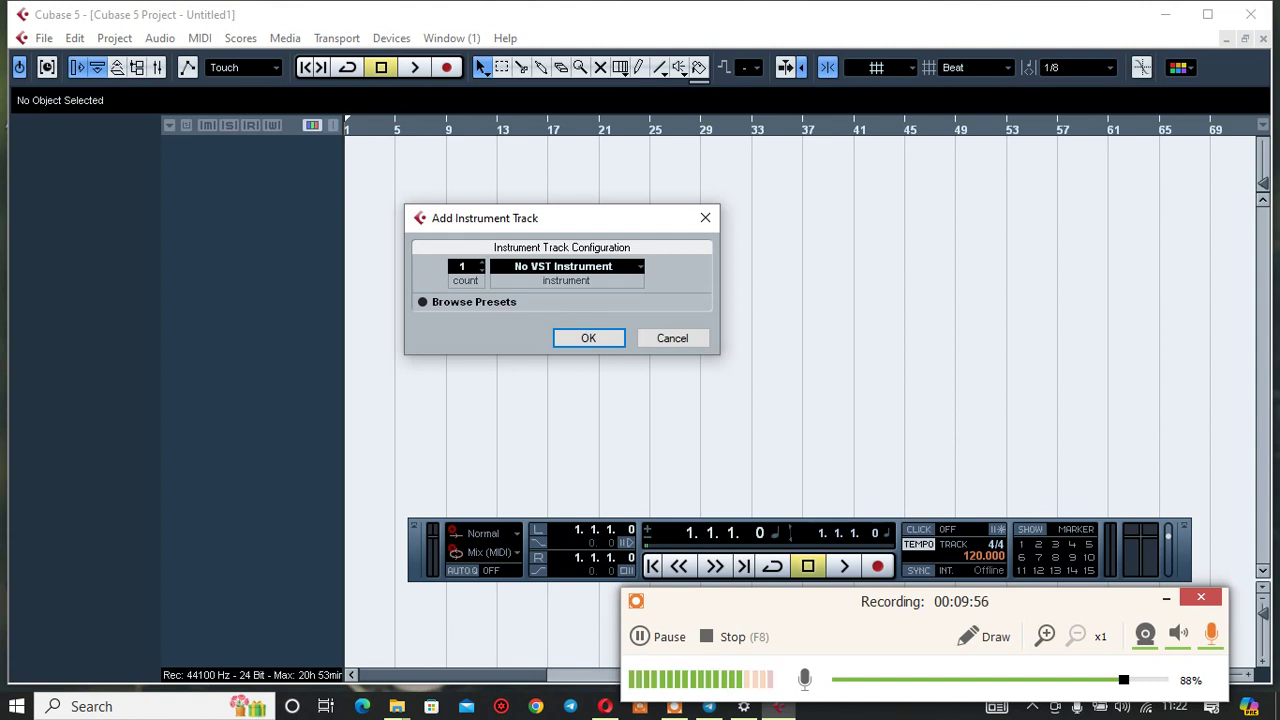
left_click(566, 267)
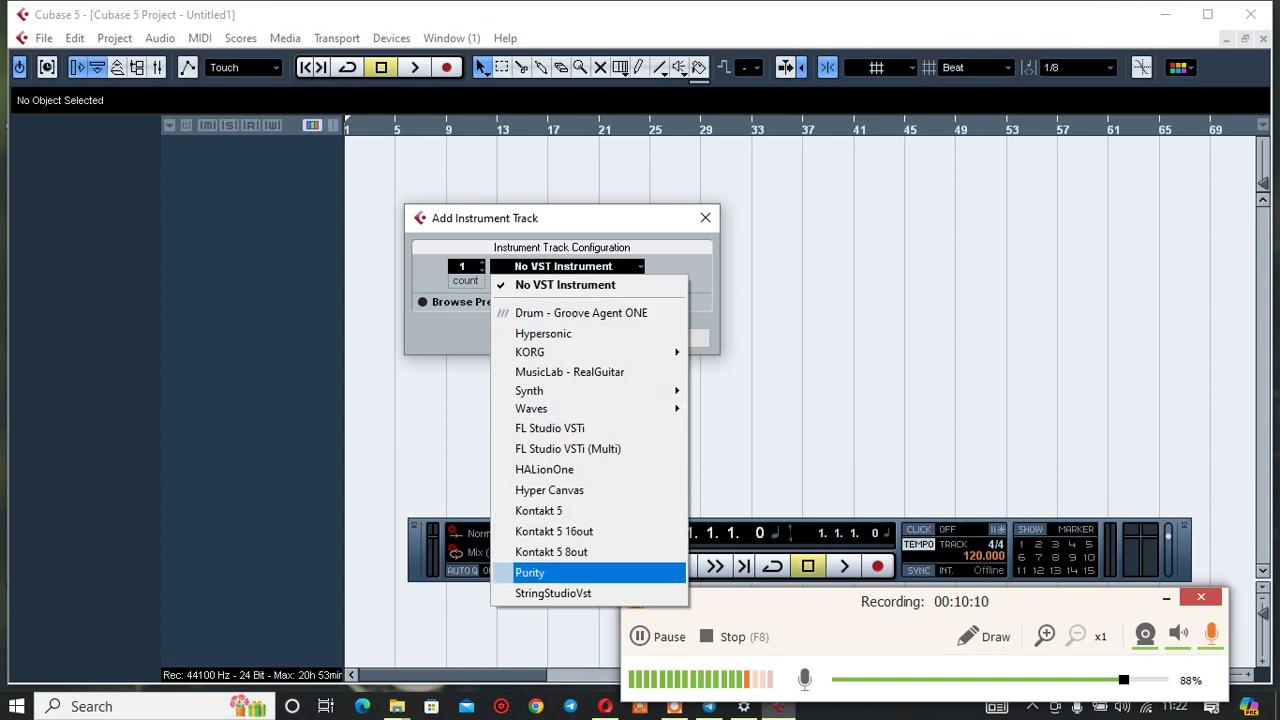
key("Return")
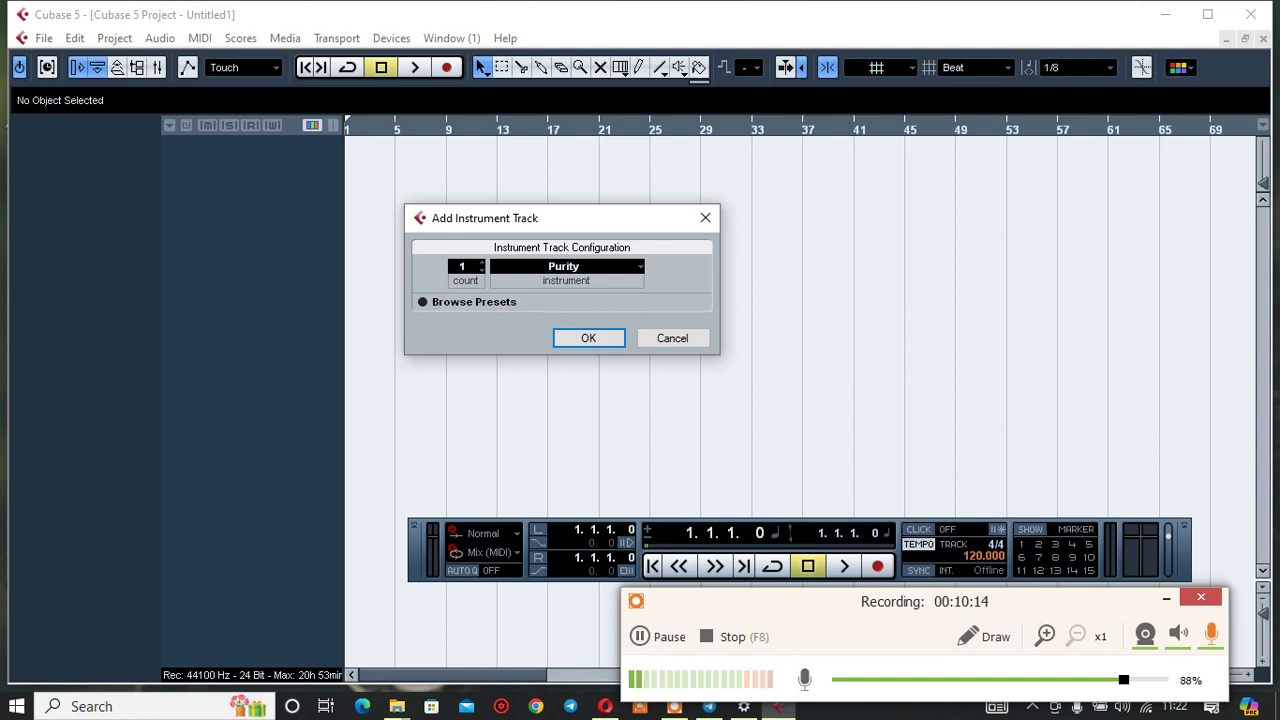
Step: Set the instrument track count to 7 and create the Purity tracks
left_click(482, 263)
left_click(482, 263)
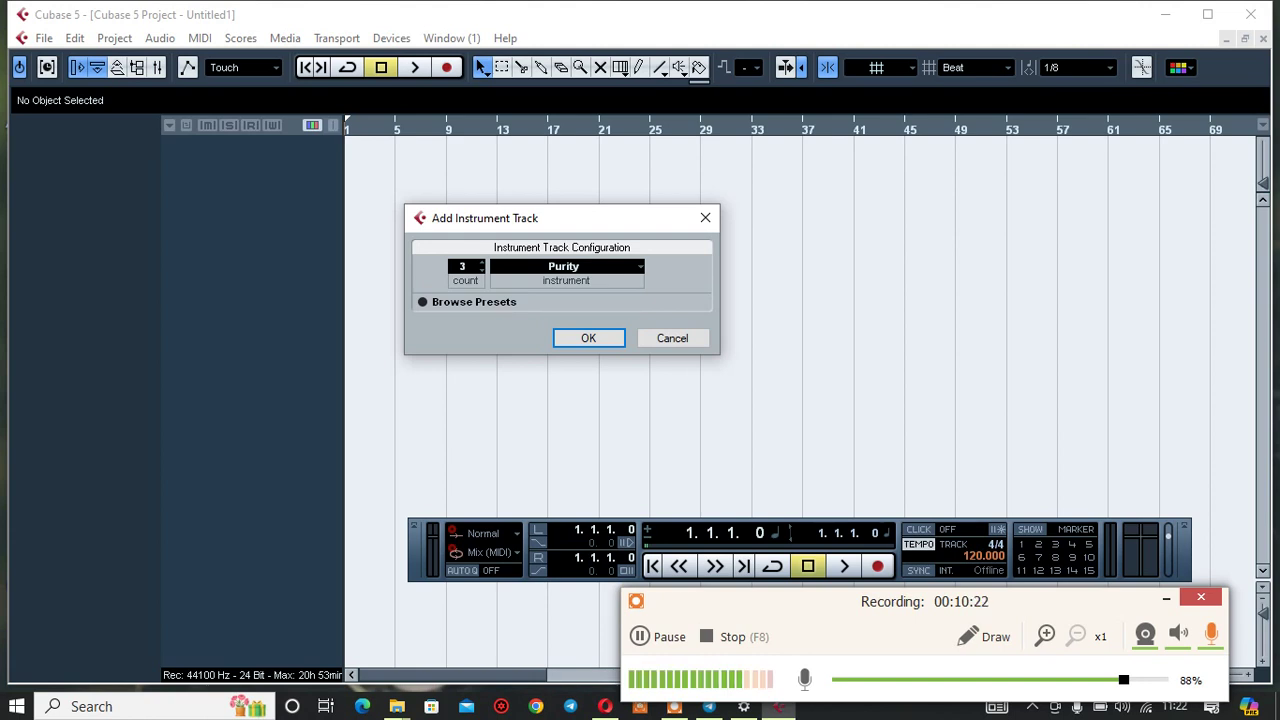
left_click(482, 263)
left_click(482, 263)
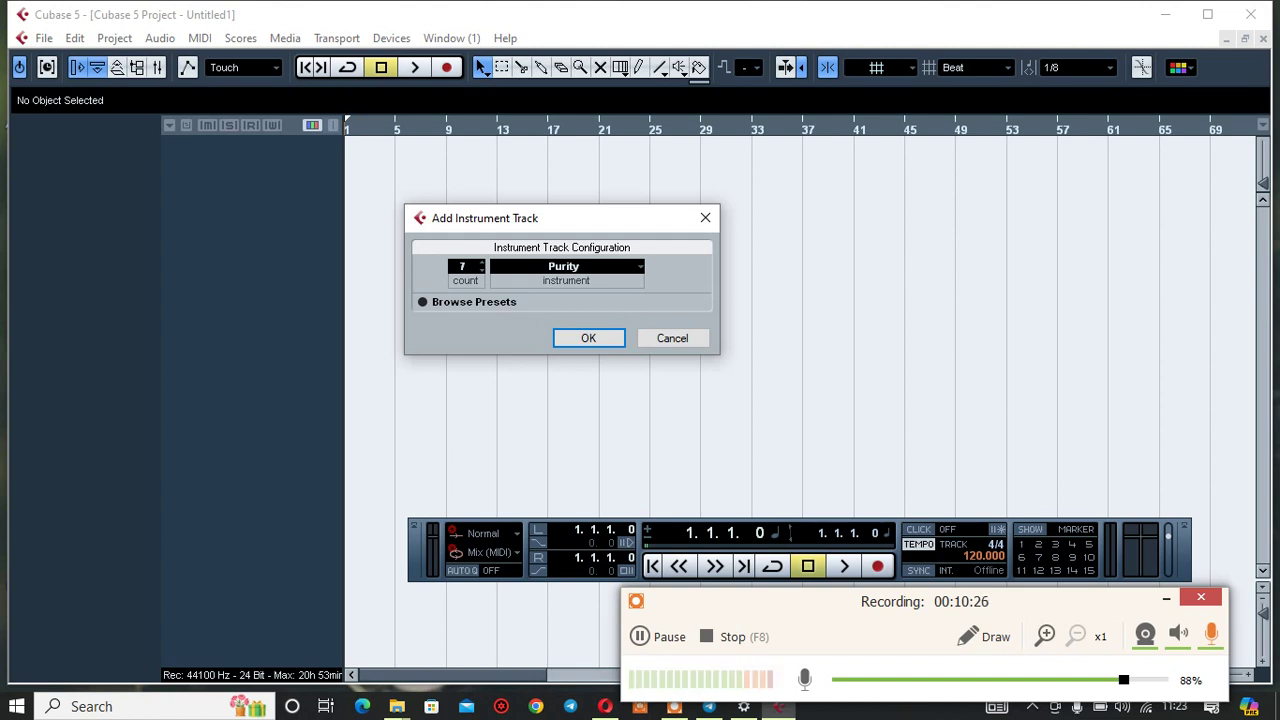
left_click(588, 338)
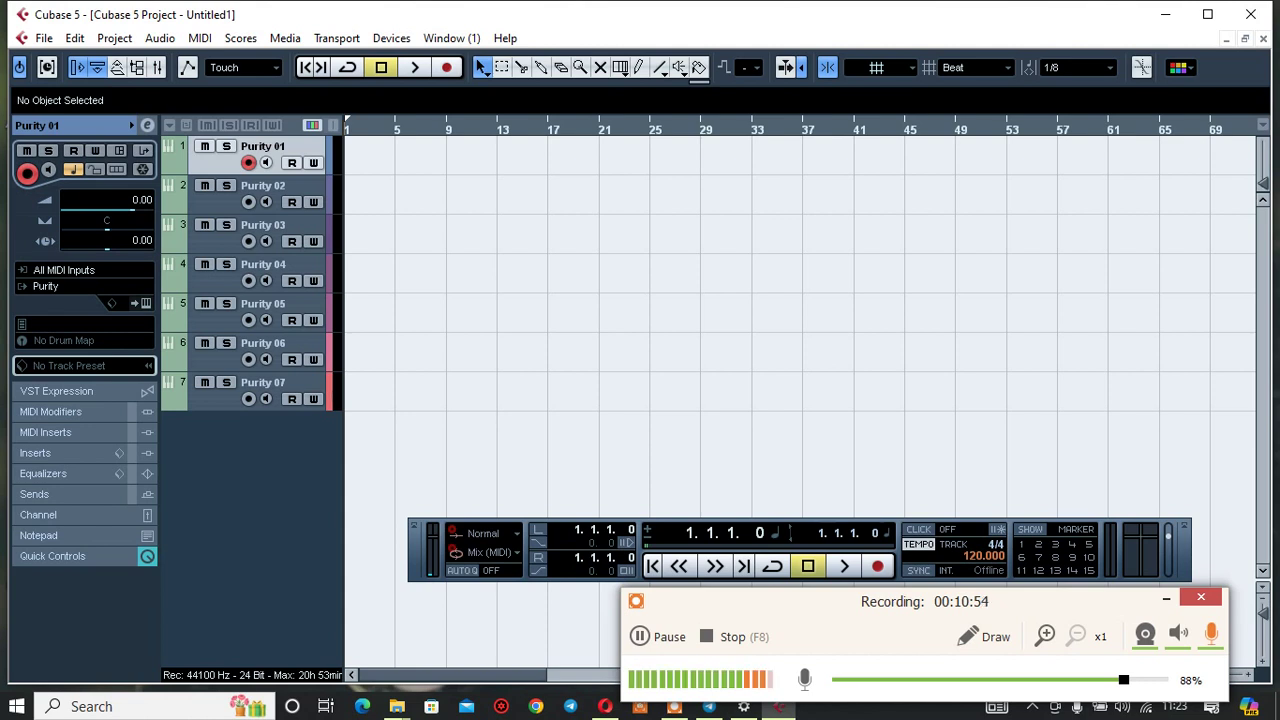
left_click(1166, 598)
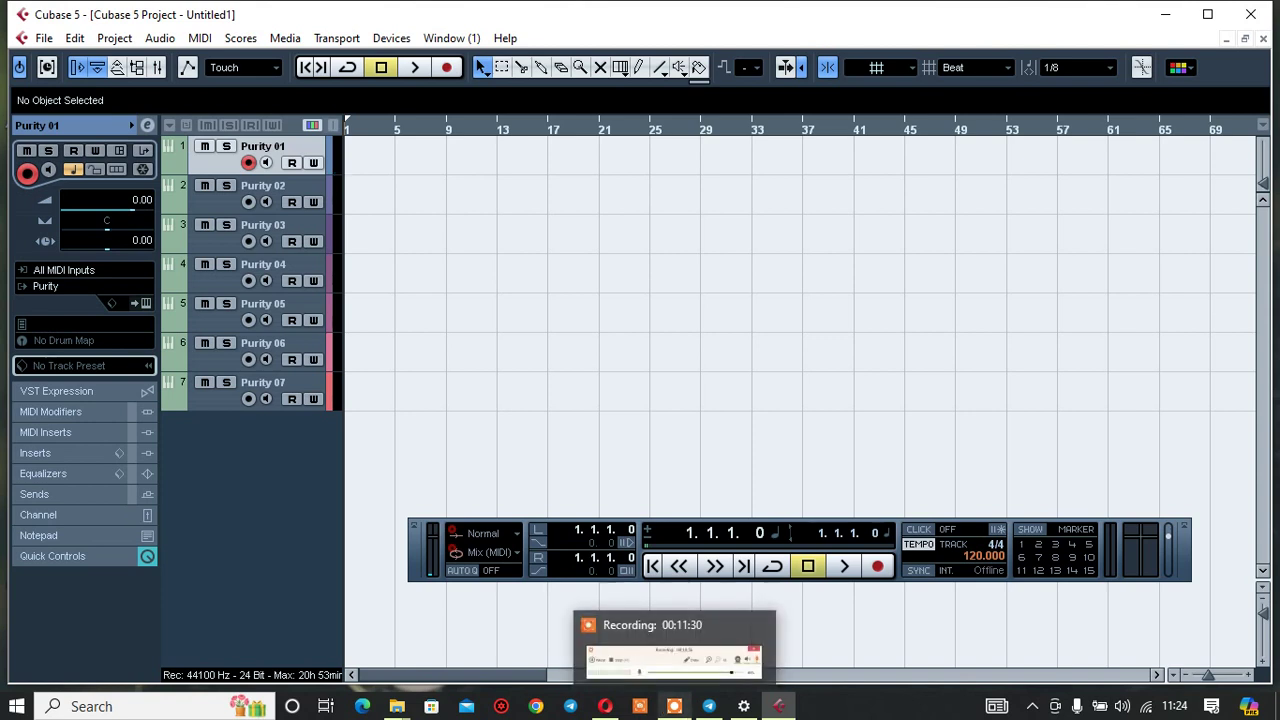
left_click(674, 706)
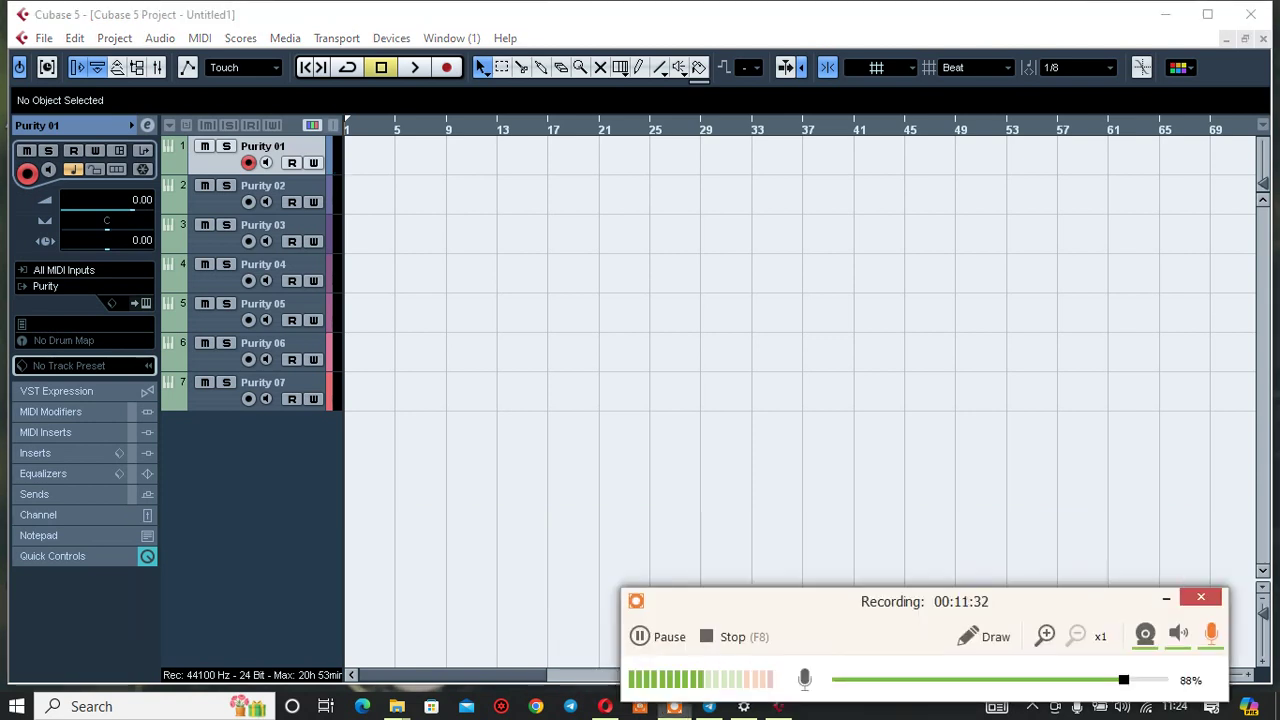